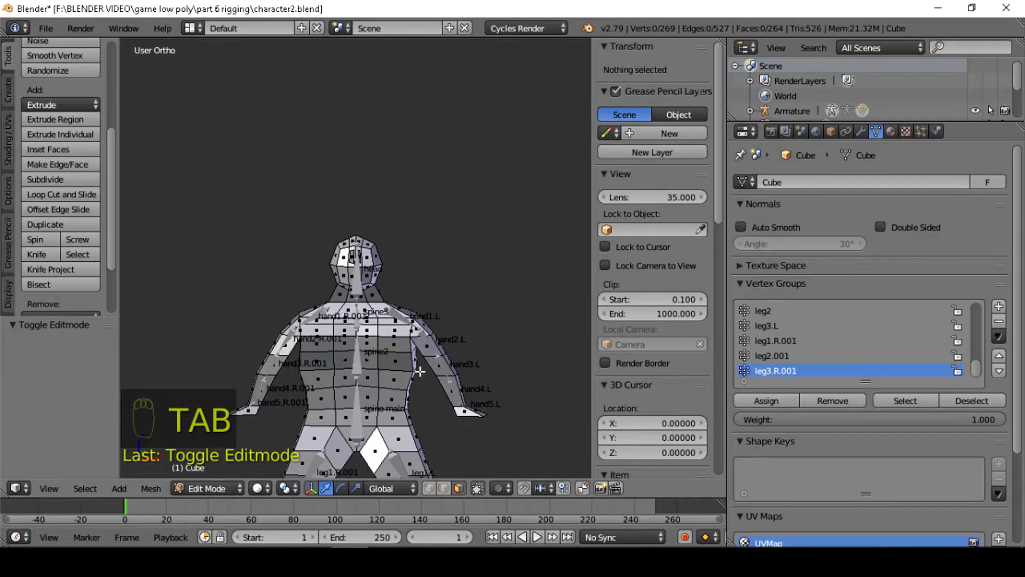
Select all faces of the character mesh and enable backface culling in the 3D view's shading
key("a")
key("a")
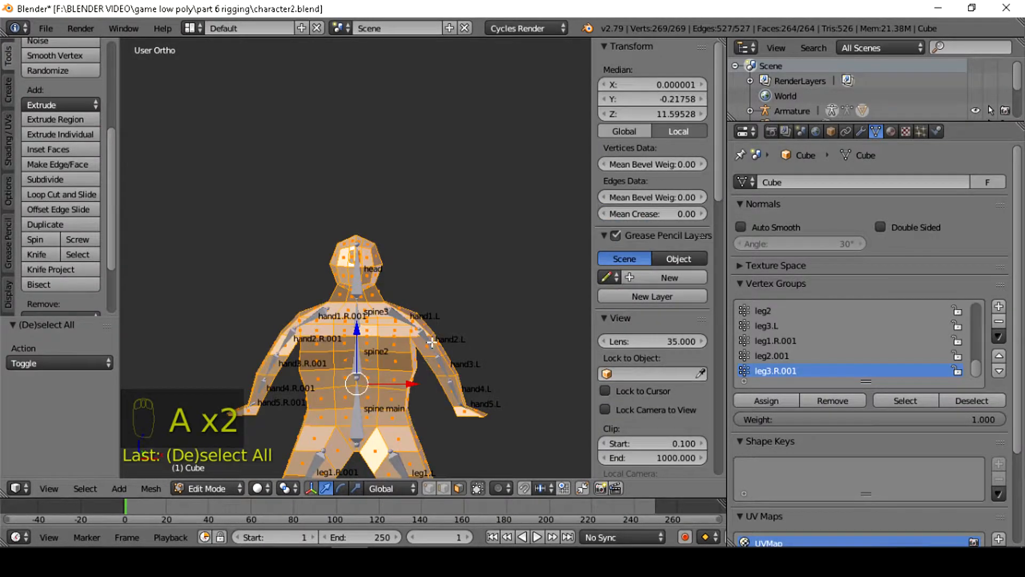
mouse_move(720, 130)
left_mouse_down()
mouse_move(729, 268)
mouse_move(715, 274)
left_mouse_up()
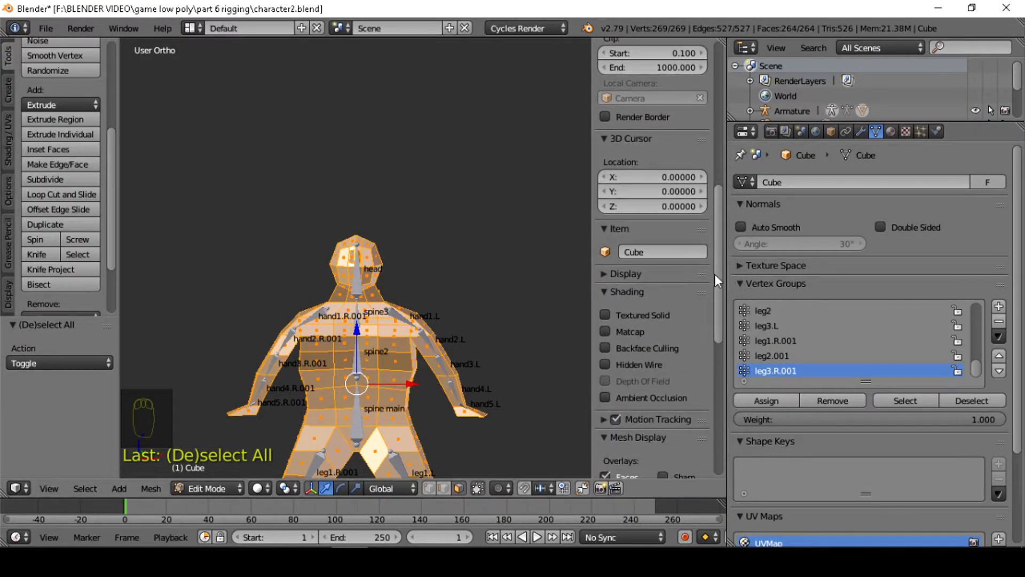
left_click(606, 348)
scroll(110, 162, "down", 3)
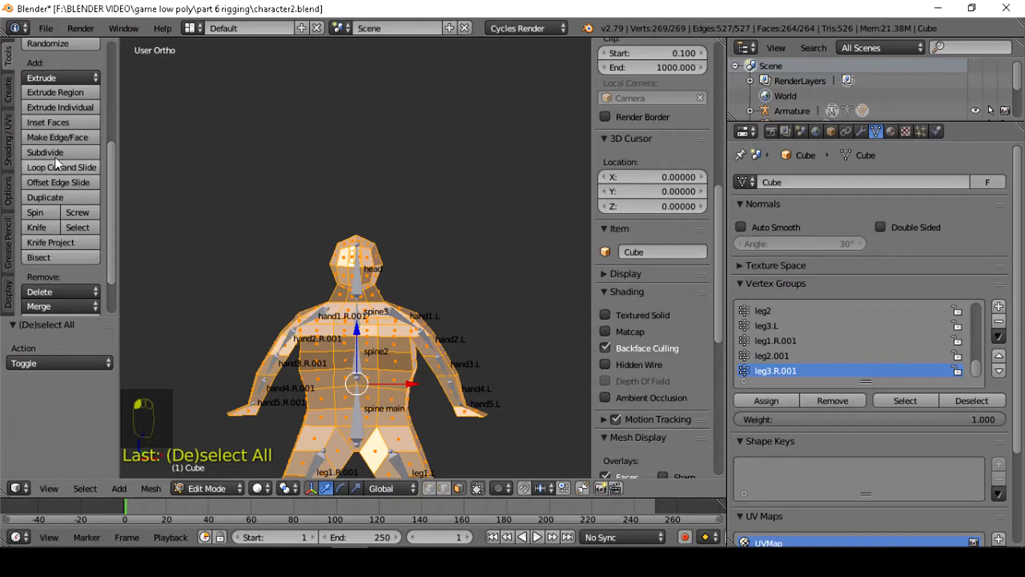
Recalculate the normals of the whole character mesh so they are consistent
left_click(9, 138)
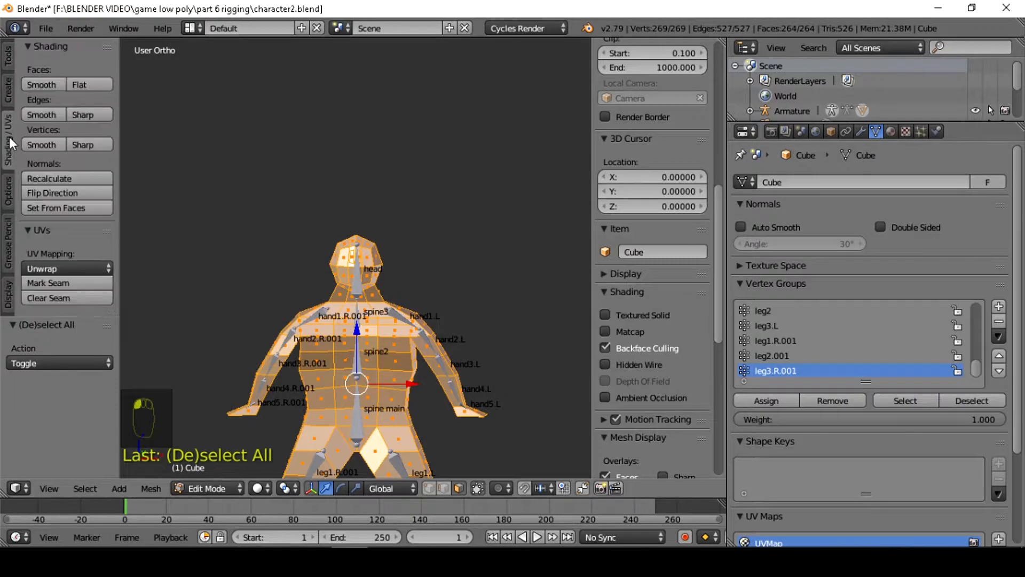
left_click(69, 181)
scroll(417, 317, "up", 4)
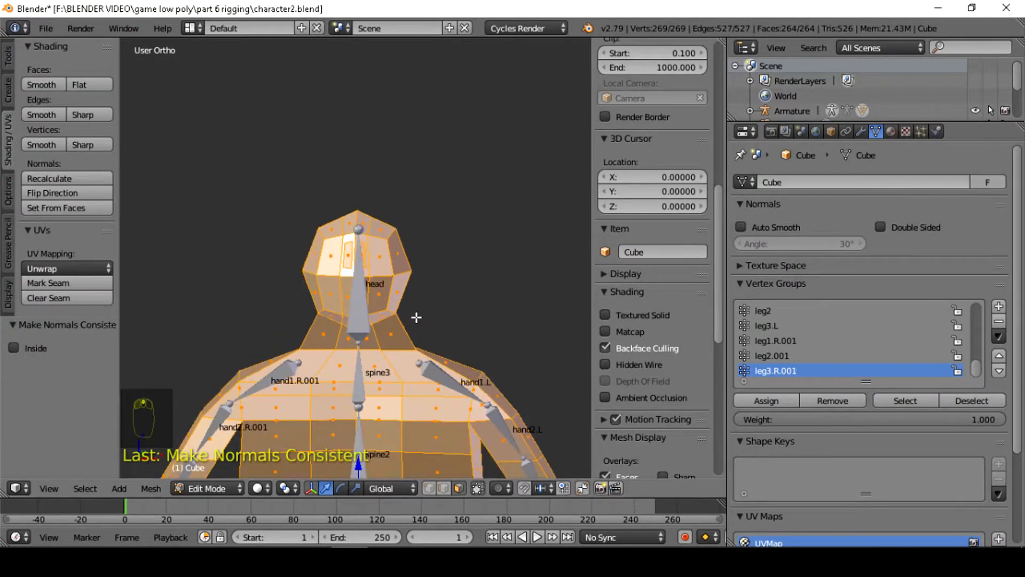
middle_click_drag(355, 263, 389, 226)
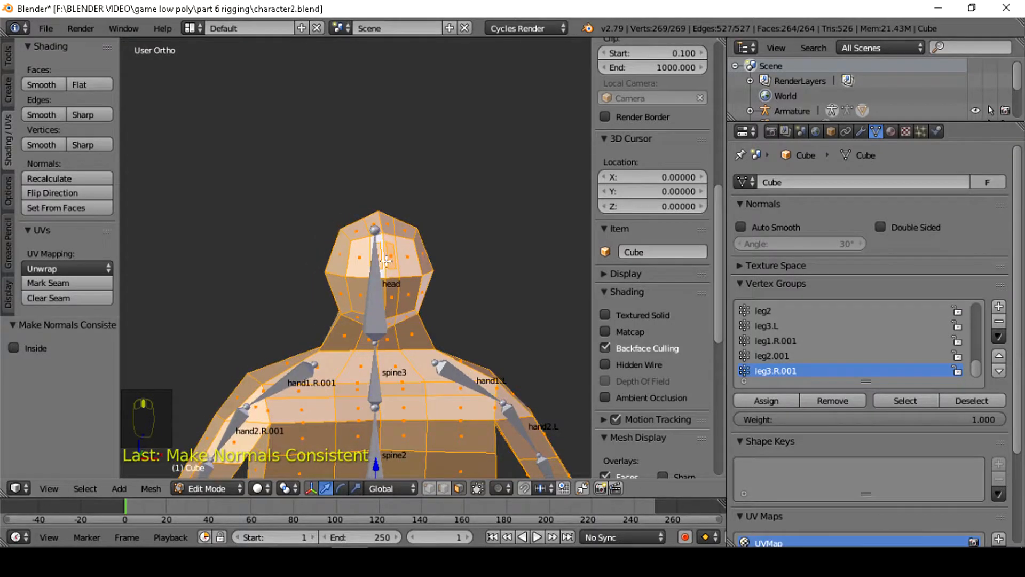
scroll(465, 307, "down", 7)
middle_click_drag(466, 309, 344, 299)
scroll(371, 303, "up", 2)
scroll(370, 303, "down", 1)
scroll(392, 256, "down", 2)
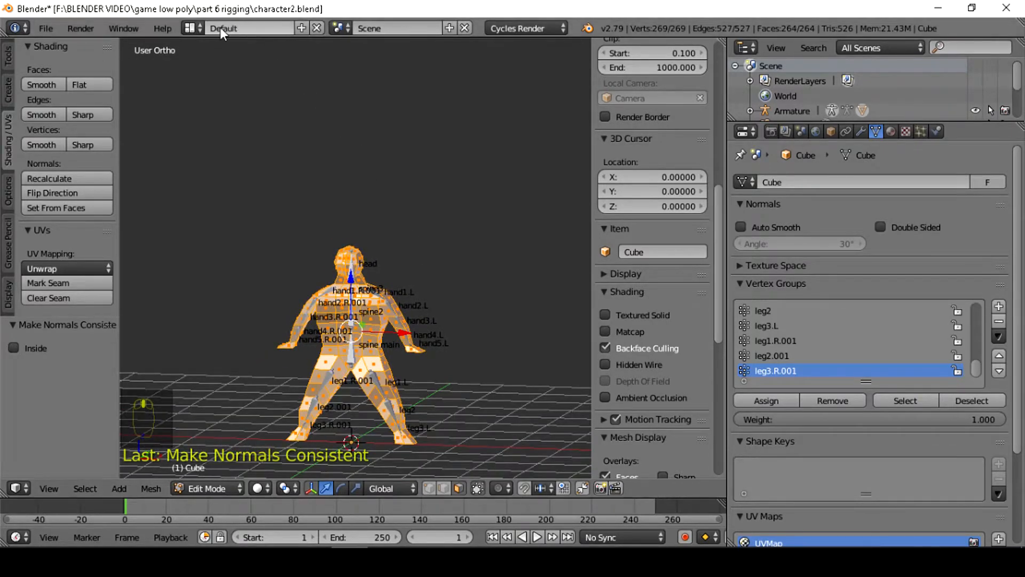
Switch to the Animation screen layout and show the 3D view's properties region beside the character
left_click(193, 28)
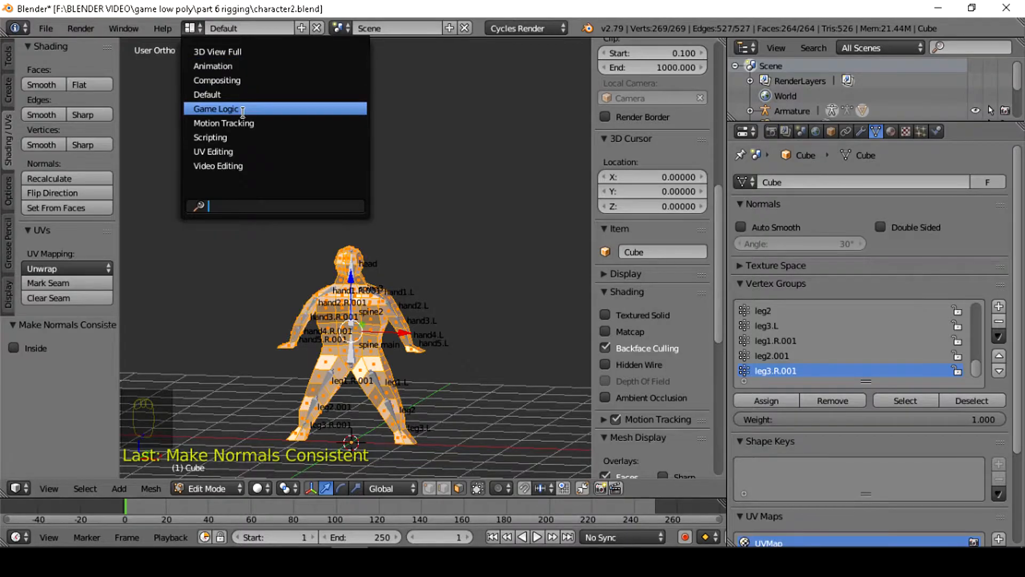
left_click(219, 65)
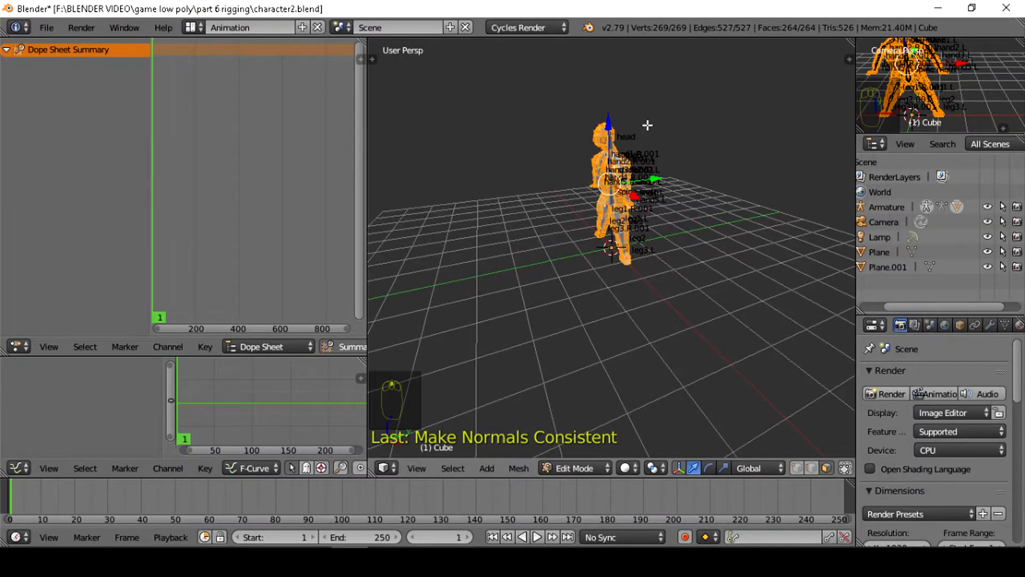
scroll(648, 125, "up", 2)
scroll(663, 201, "up", 4, "shift")
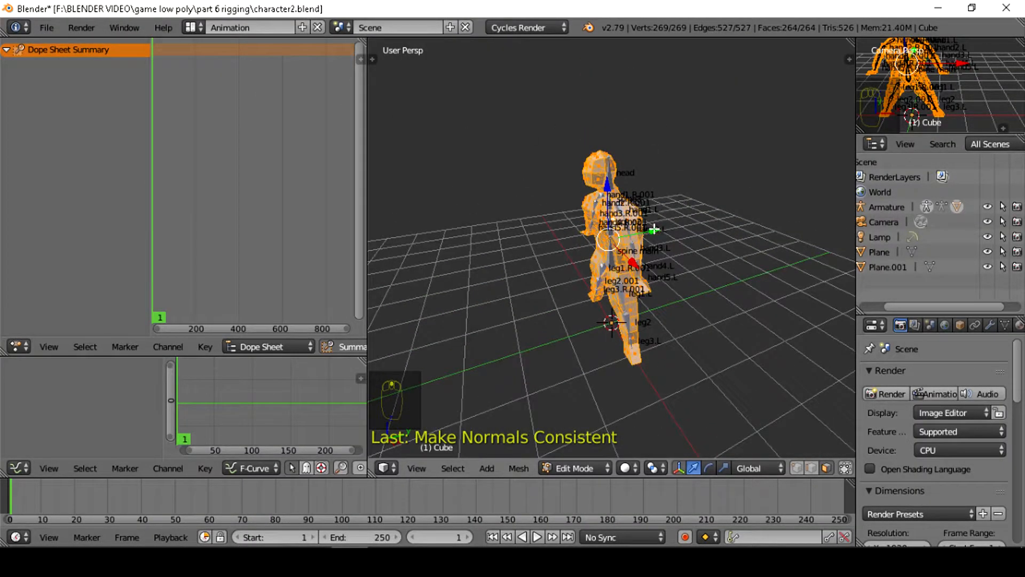
key("n")
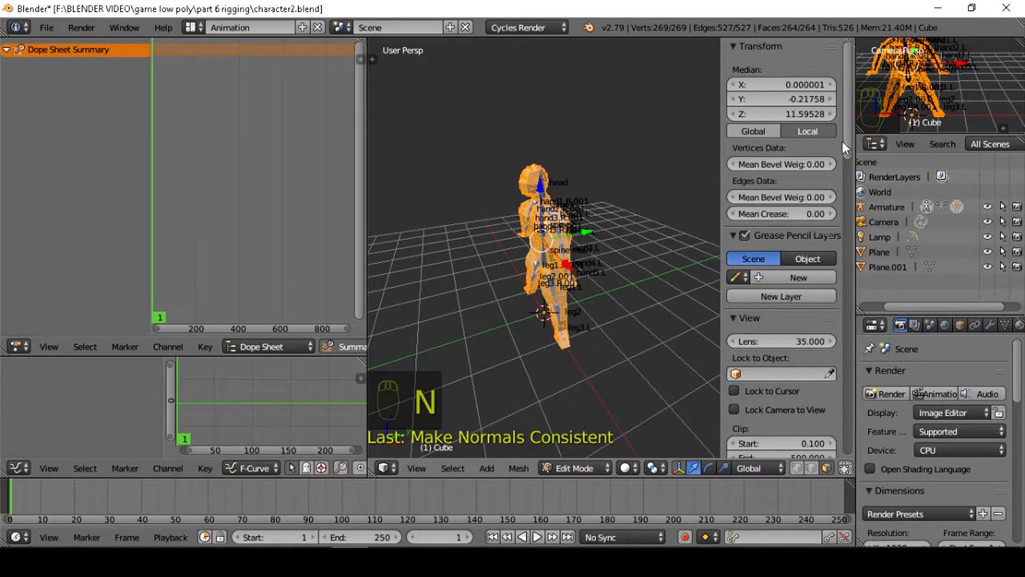
scroll(642, 207, "up", 5)
scroll(639, 216, "down", 4)
middle_click_drag(638, 217, 705, 198)
scroll(705, 197, "up", 3)
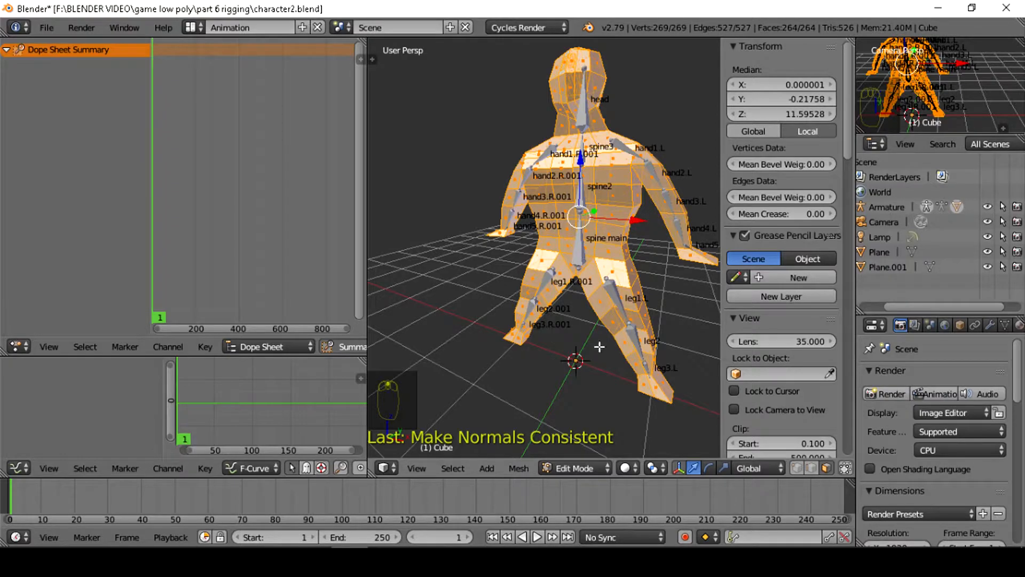
Leave mesh editing, switch to the armature and select all of its bones in Pose Mode
key("Tab")
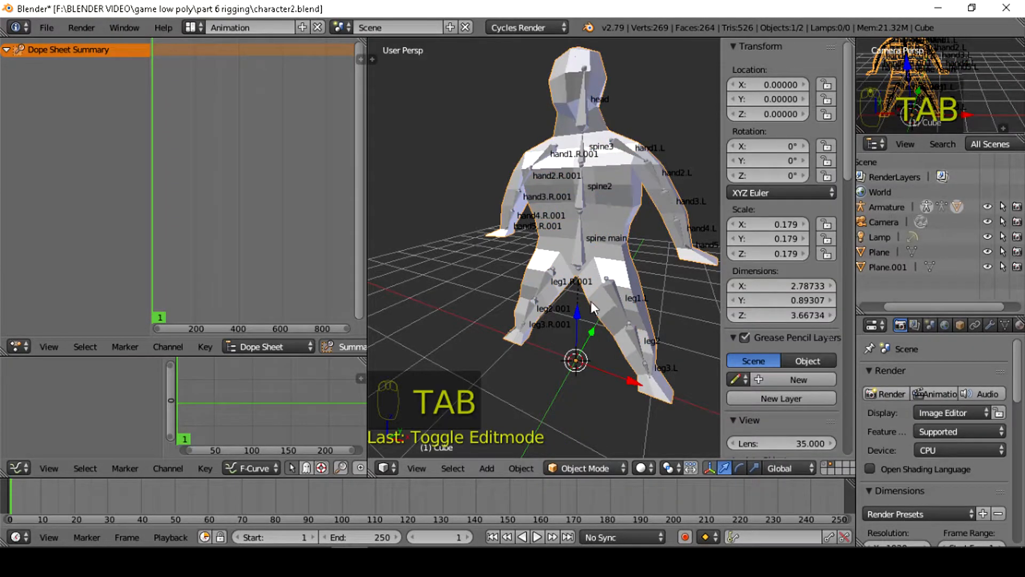
right_click(581, 189)
key("a")
key("a")
key("a")
key("a")
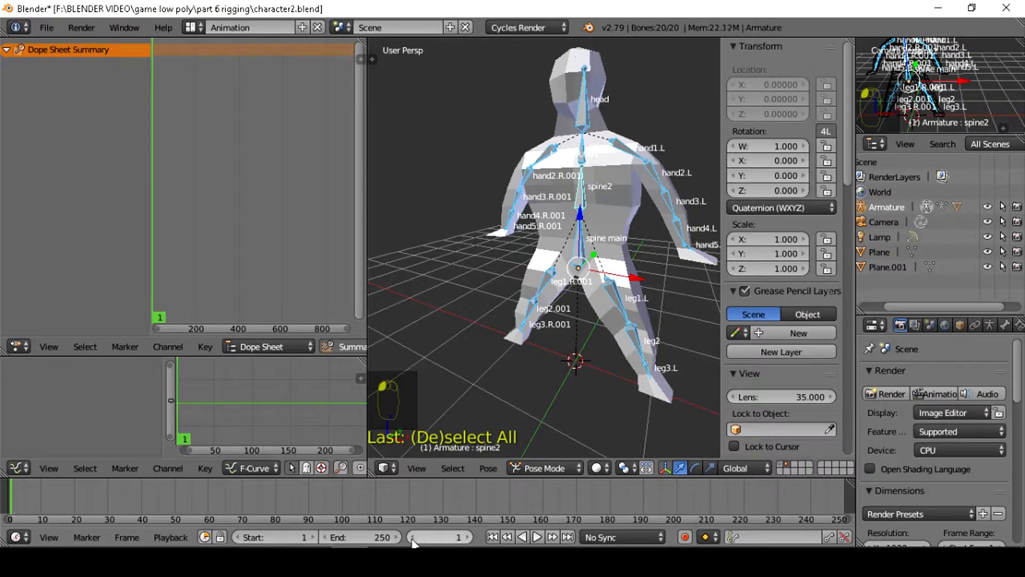
Set the animation's end frame to 40 and insert a LocRotScale keyframe for all bones at frame 1
left_click(366, 538)
type("40")
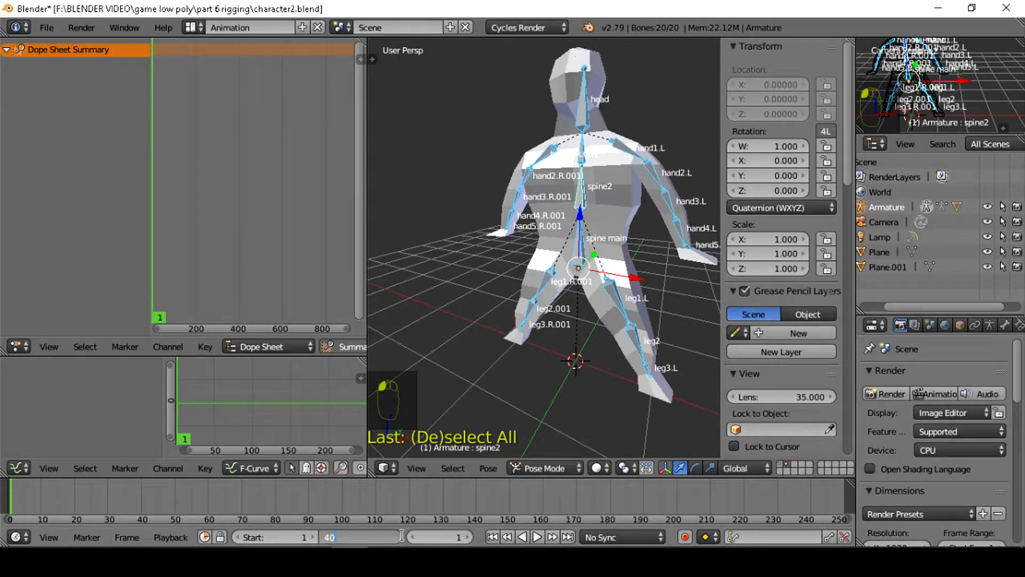
key("Return")
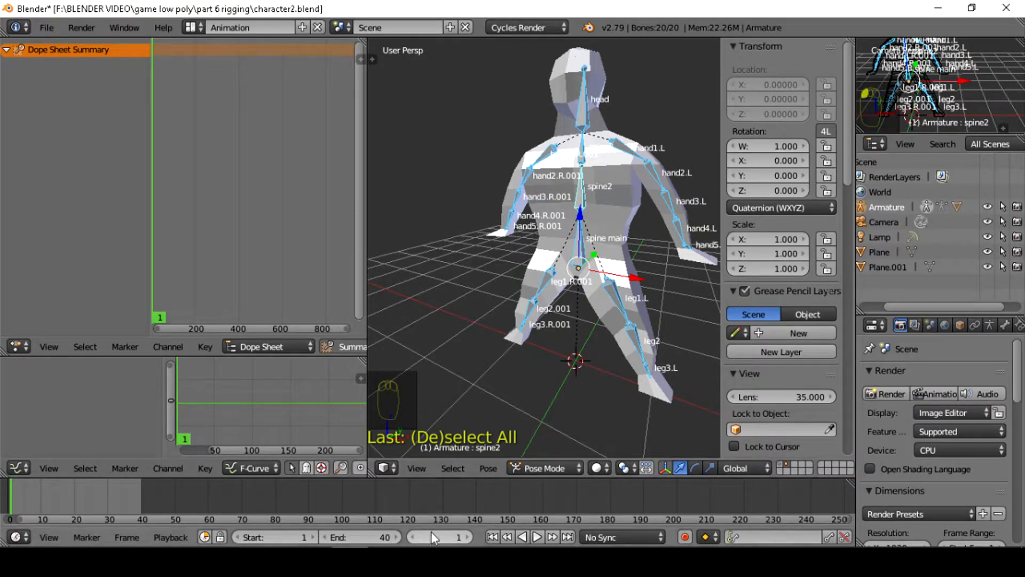
key("i")
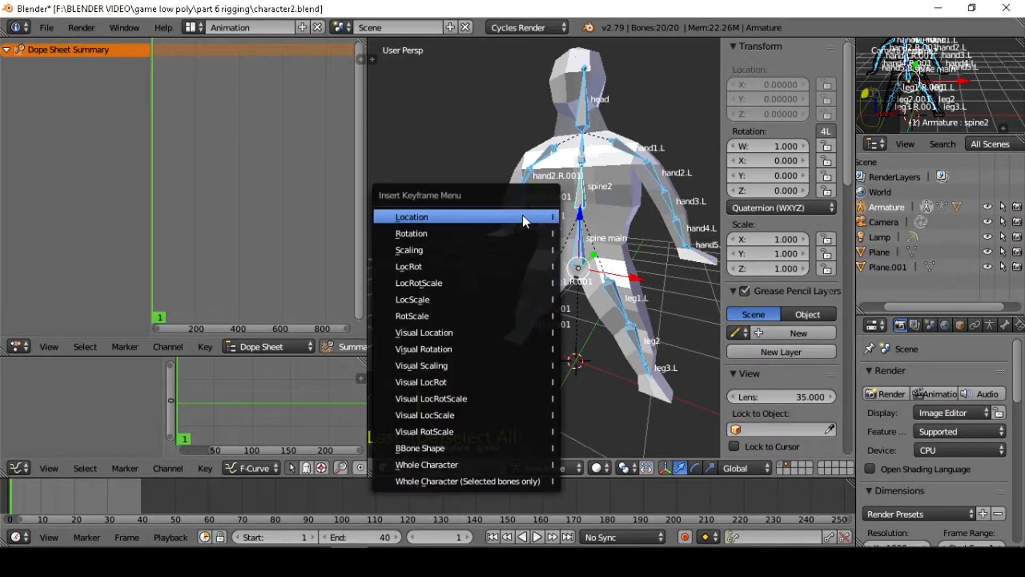
left_click(458, 284)
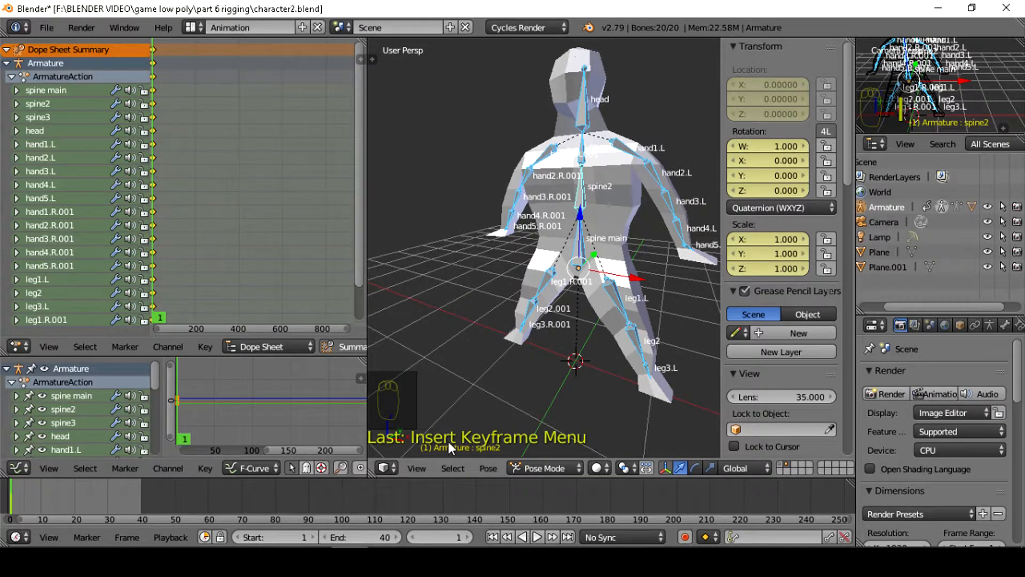
Insert a LocRotScale keyframe for all bones at frame 40 and fit the keyframes in the dope sheet
left_click(443, 536)
type("40")
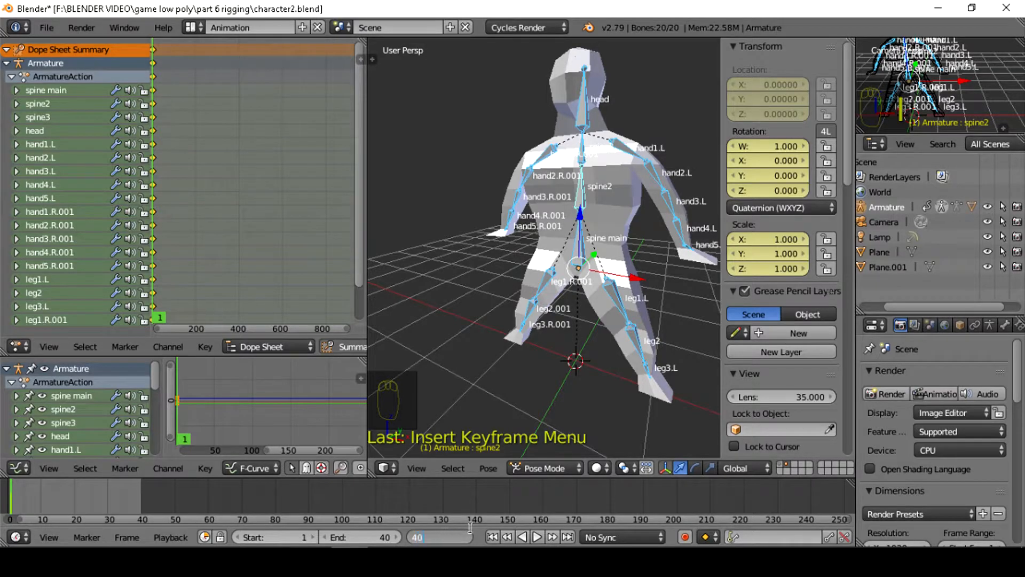
key("Return")
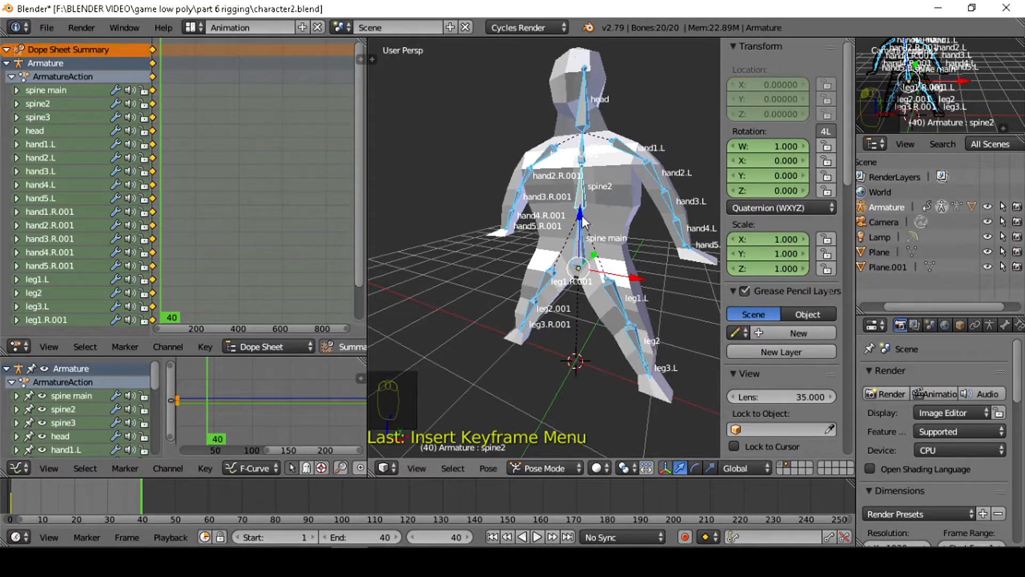
key("i")
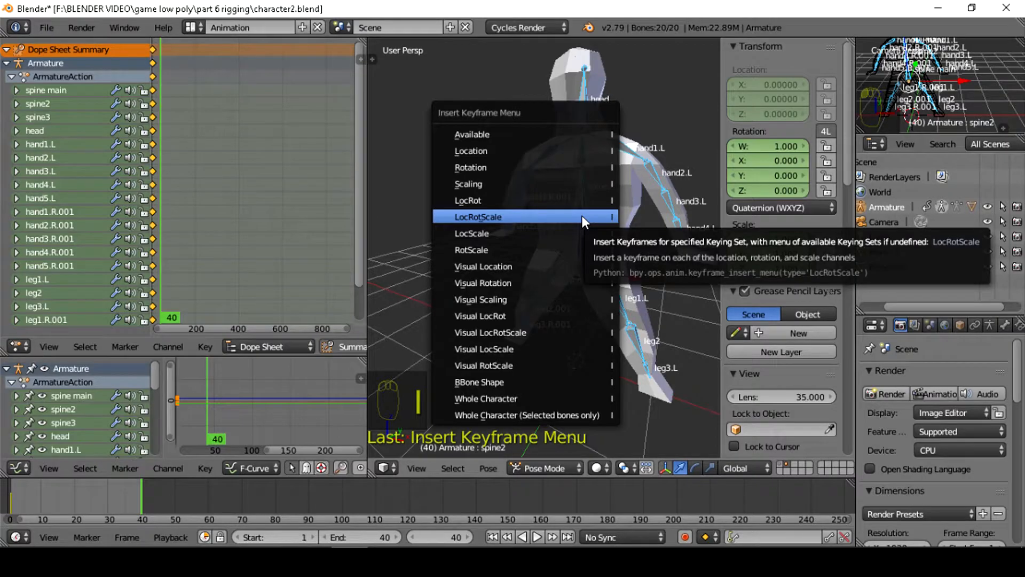
left_click(537, 217)
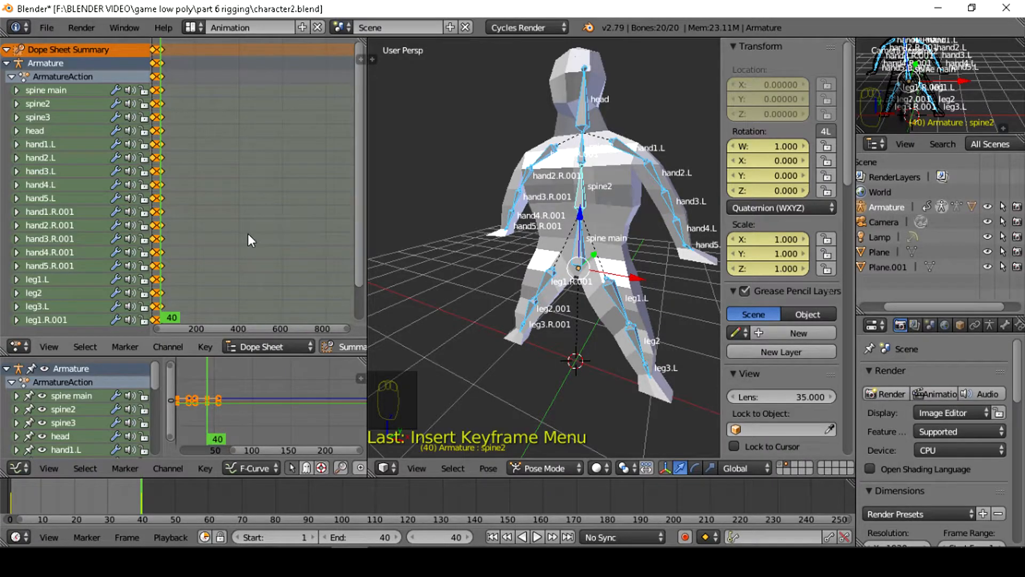
key("Home")
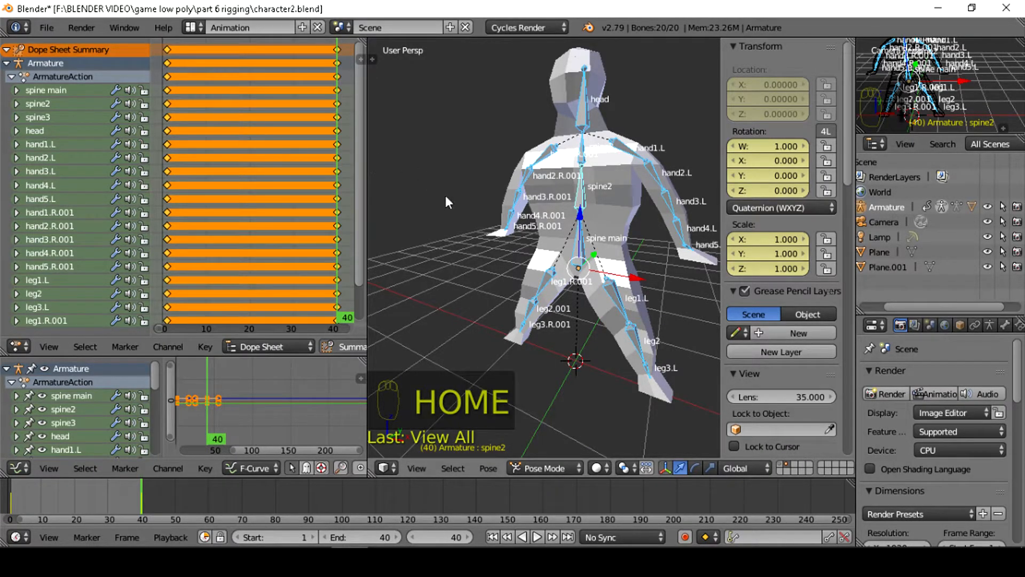
Turn on automatic keyframing and scale the spine2 bone to about 0.963 at frame 20
left_click(686, 538)
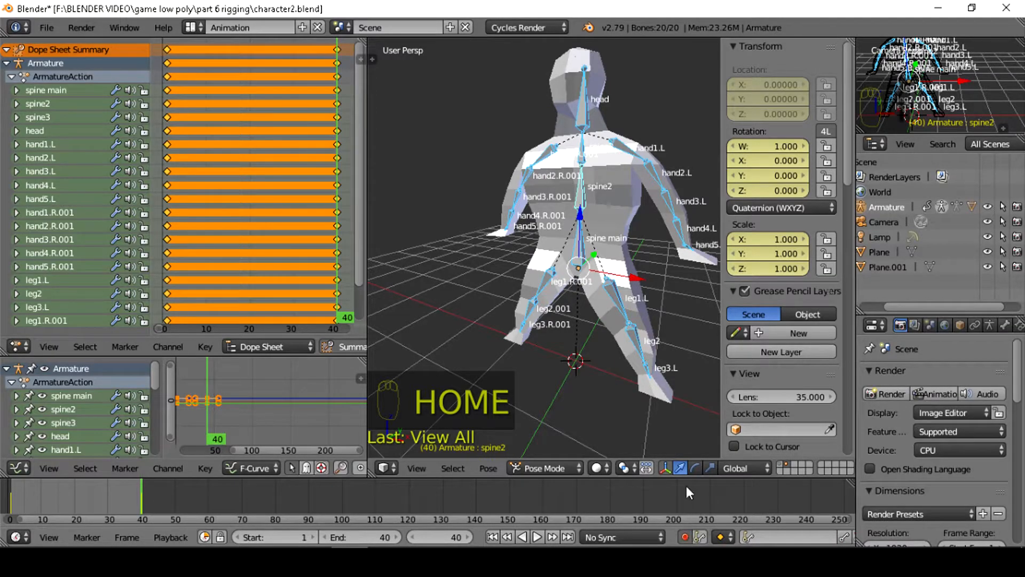
left_click(250, 290)
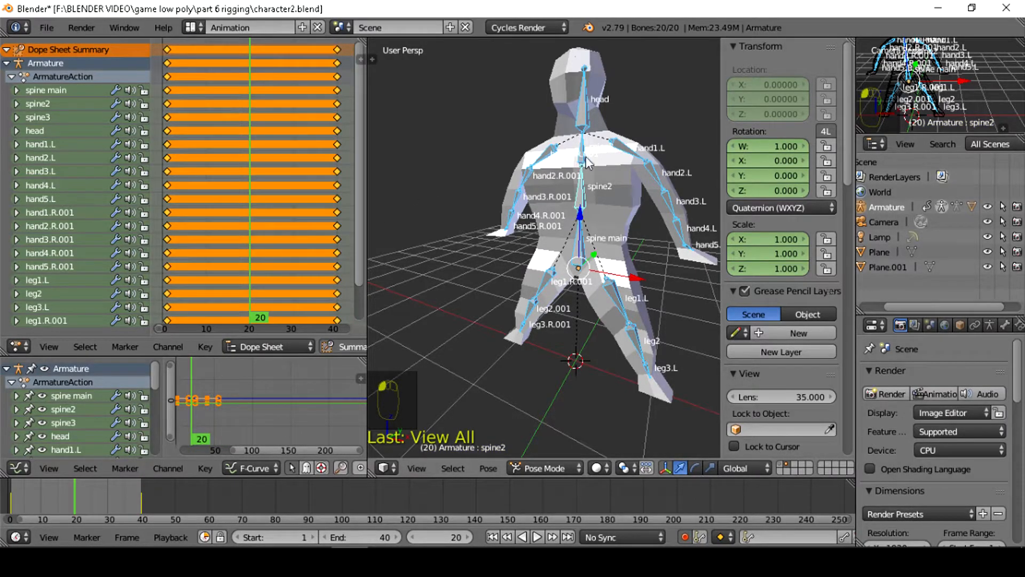
scroll(585, 163, "up", 2)
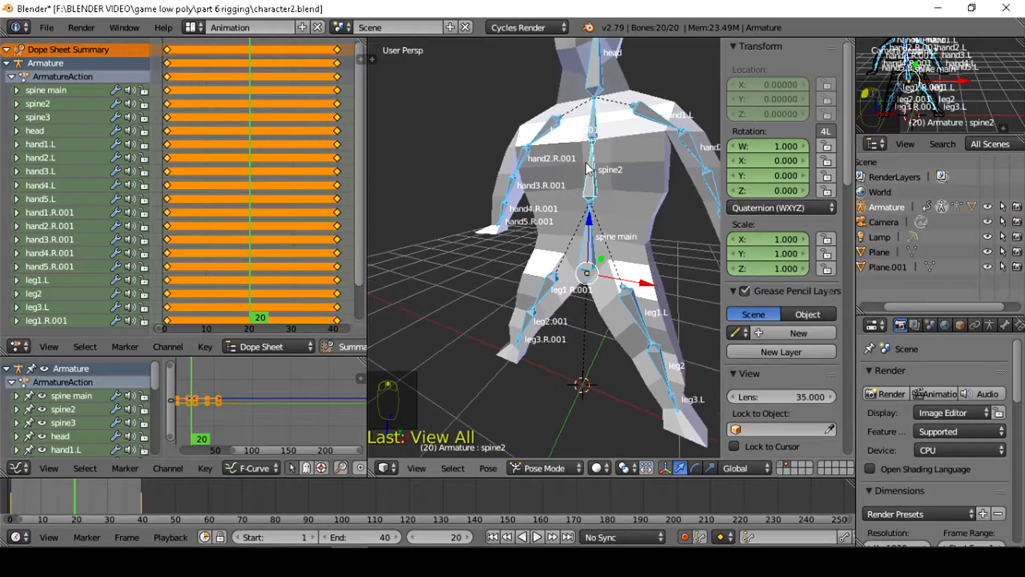
mouse_move(591, 179)
middle_mouse_down()
mouse_move(608, 185)
mouse_move(588, 188)
middle_mouse_up()
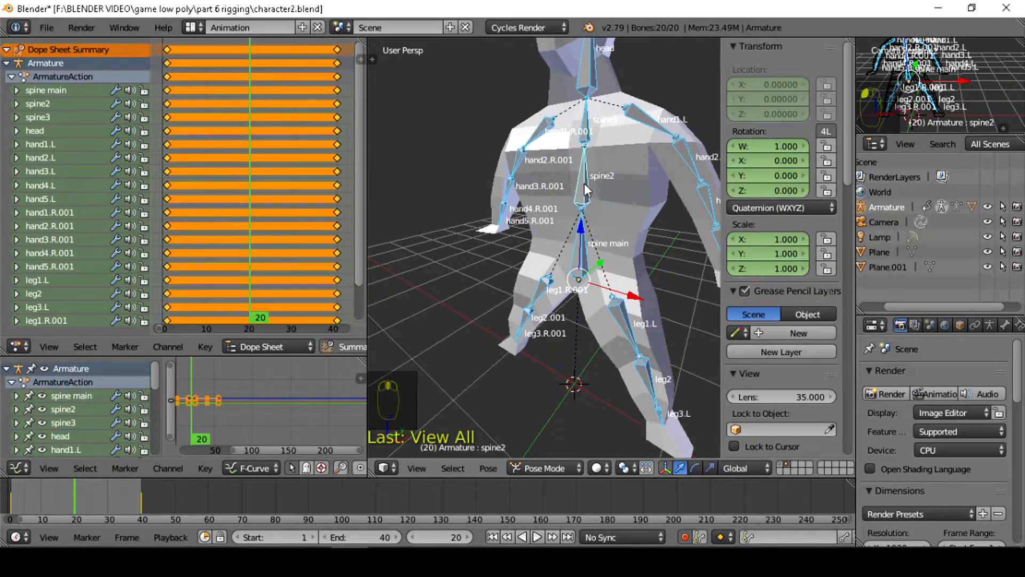
scroll(580, 186, "down", 3)
right_click(575, 185)
scroll(582, 206, "up", 3)
scroll(607, 201, "down", 3)
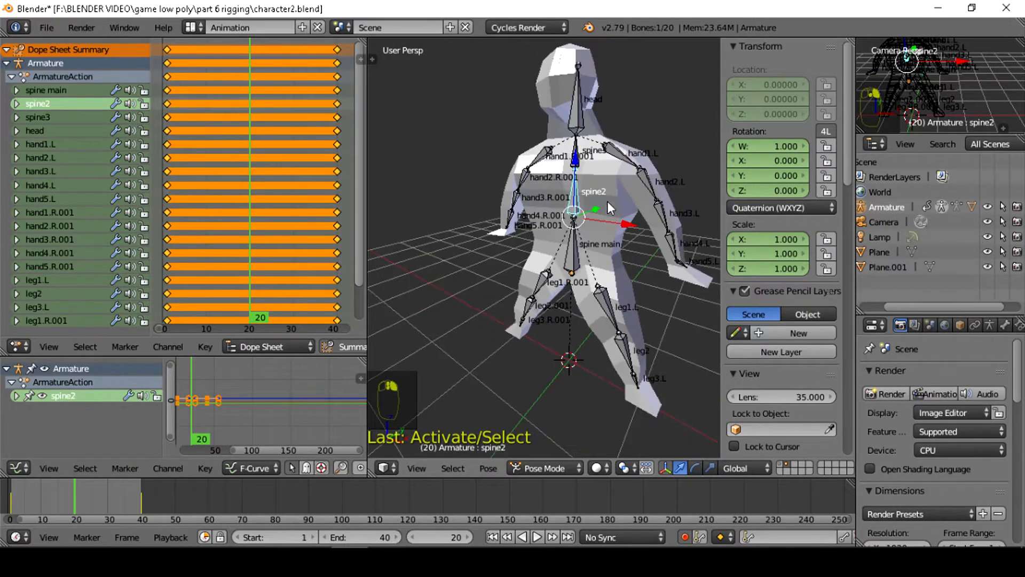
middle_click_drag(608, 200, 639, 187)
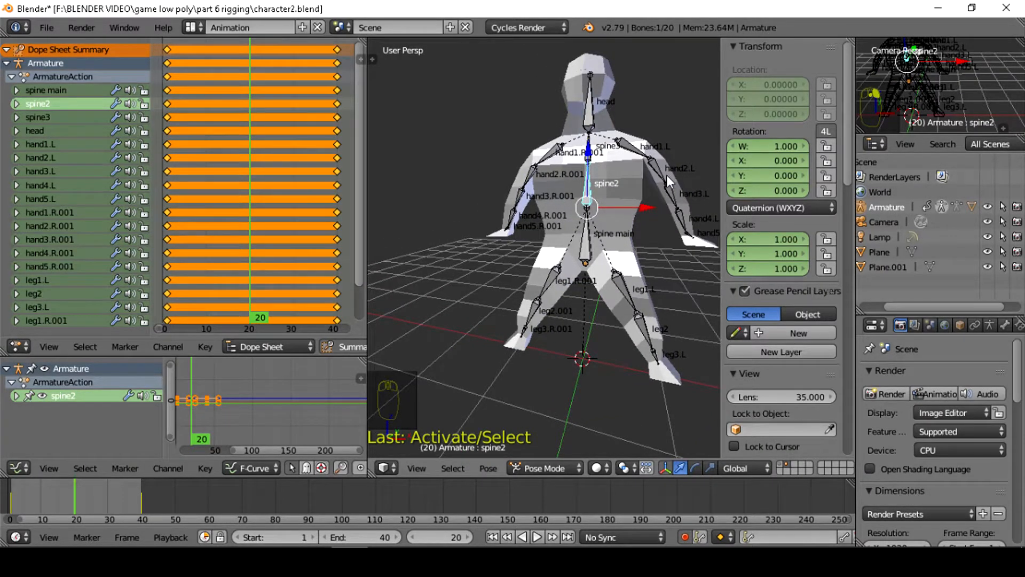
key("s")
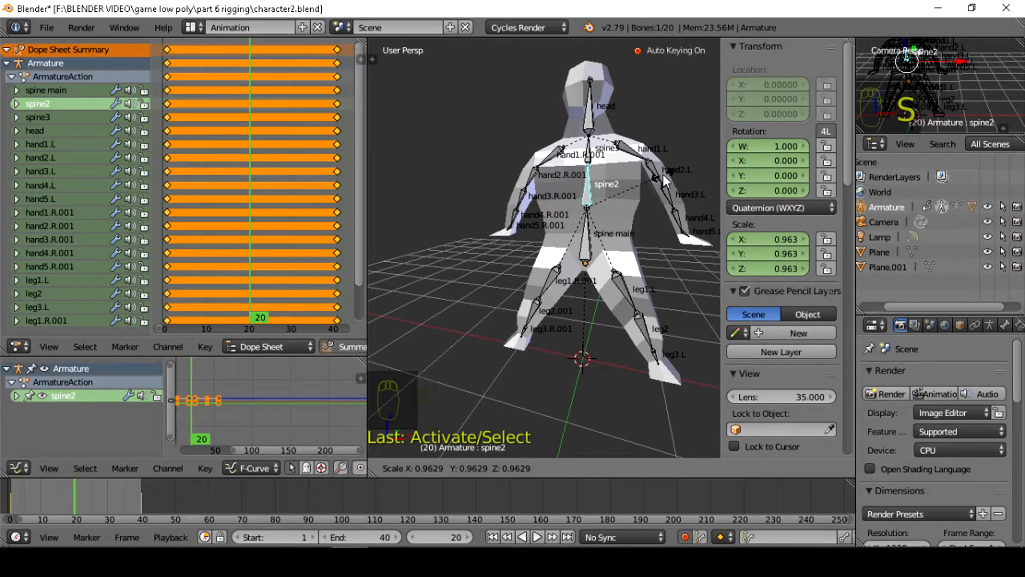
left_click(662, 174)
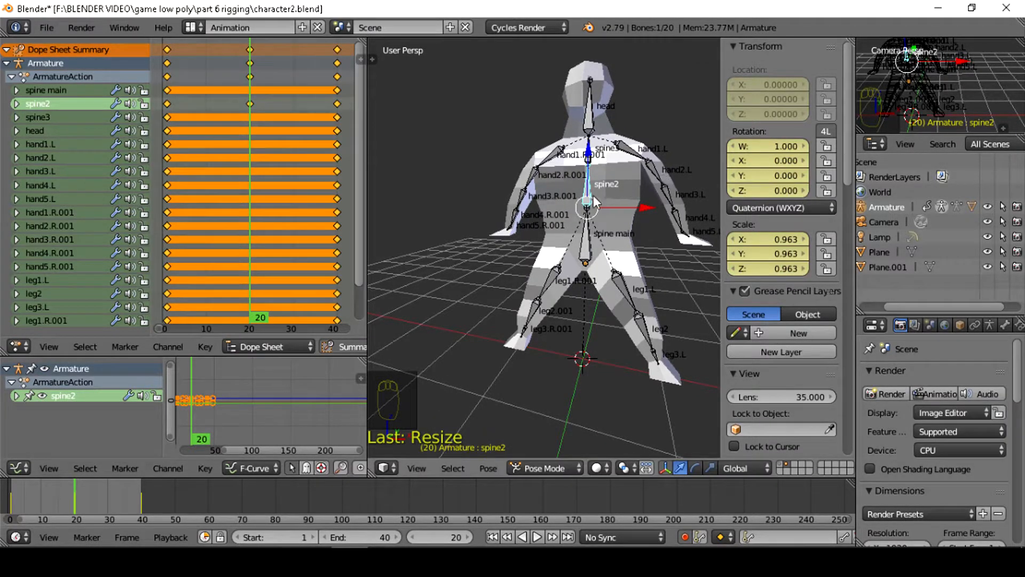
Play the animation, set the viewport shading to Texture during playback, and stop it
left_click(538, 537)
scroll(640, 209, "down", 3)
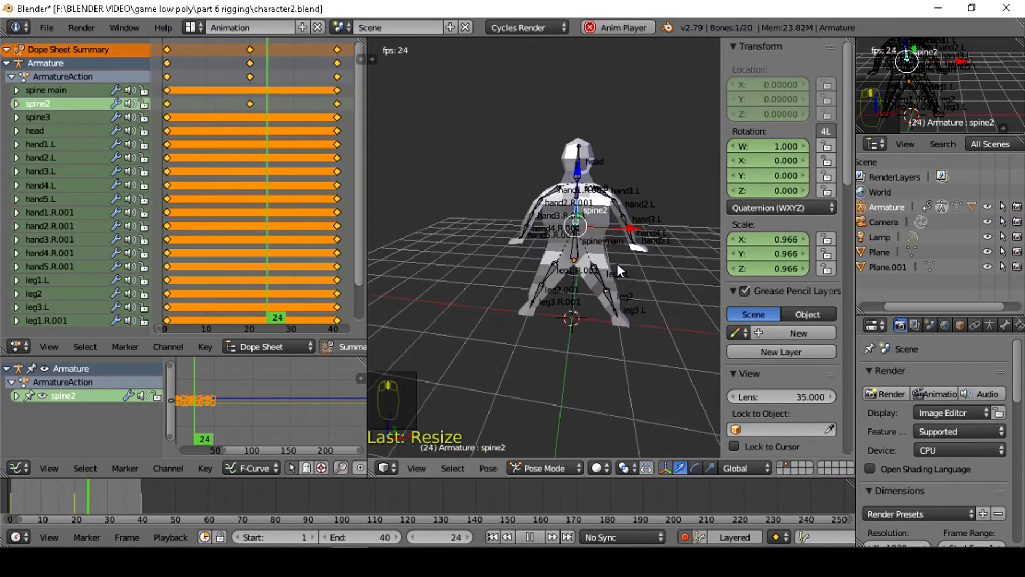
left_click(598, 467)
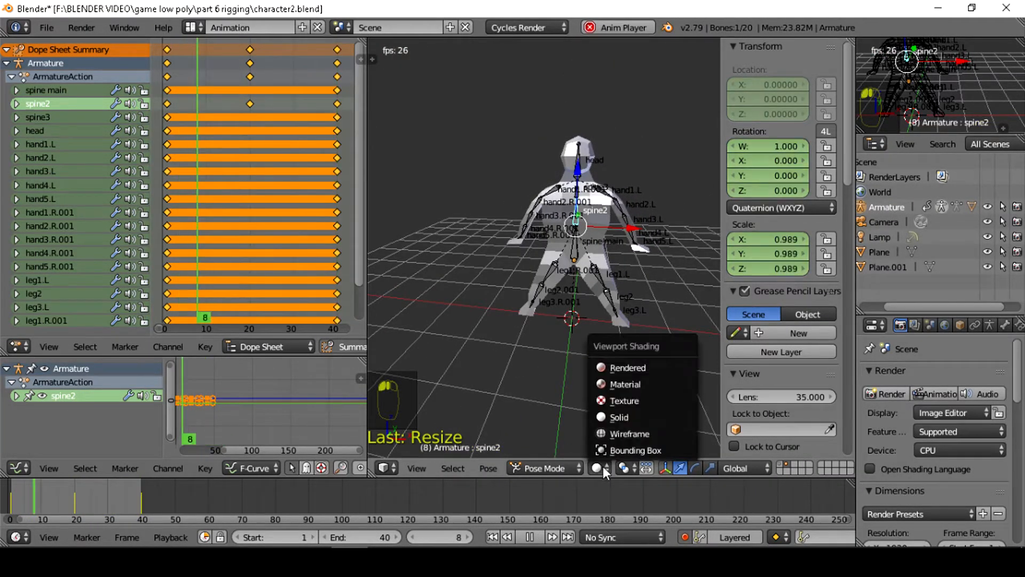
left_click(633, 402)
scroll(645, 171, "up", 3)
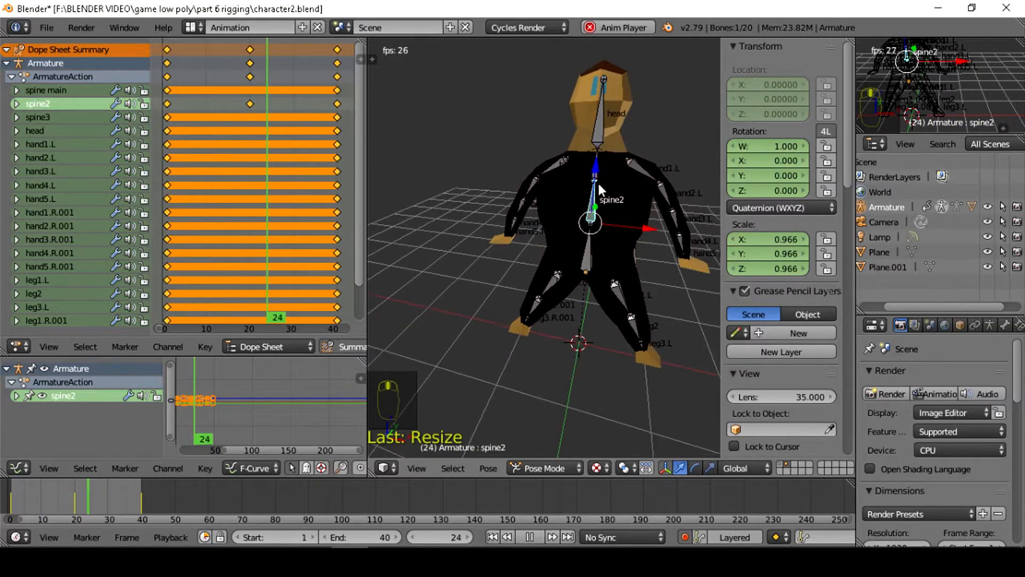
left_click(531, 537)
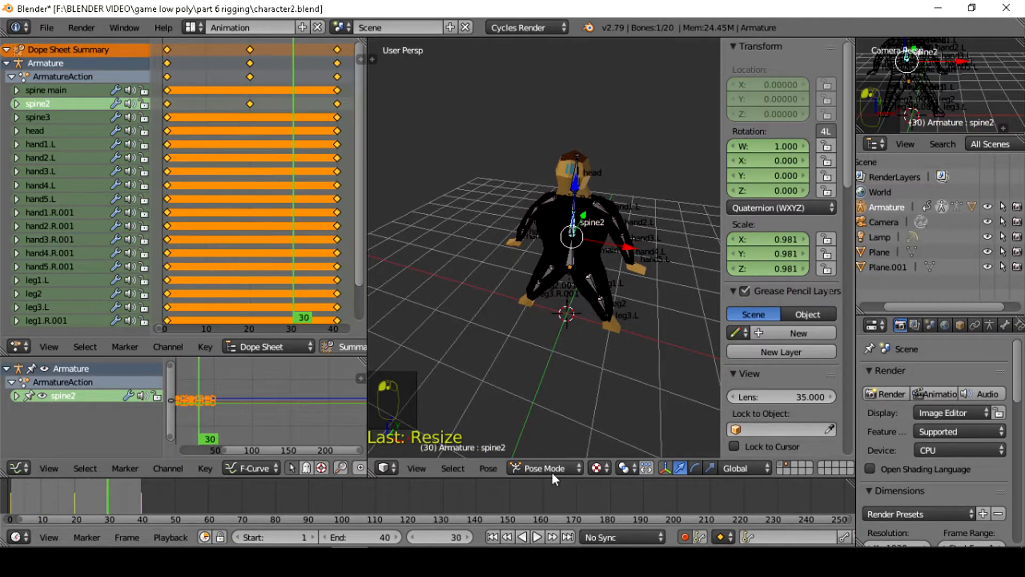
At frame 21, rotate the head bone about 6.35° around the global X axis
scroll(653, 117, "up", 3)
middle_click_drag(652, 117, 639, 93)
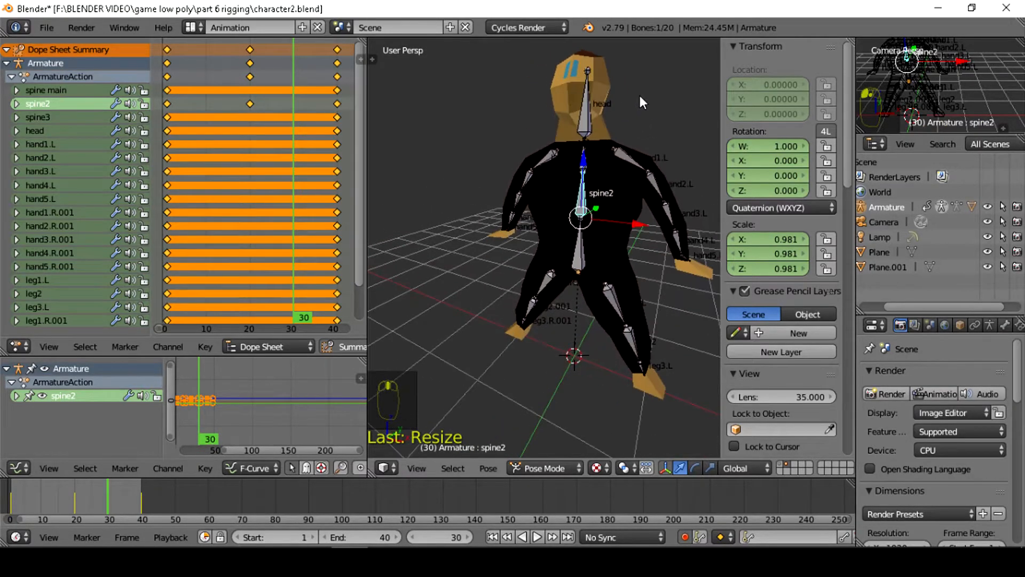
left_click(254, 68)
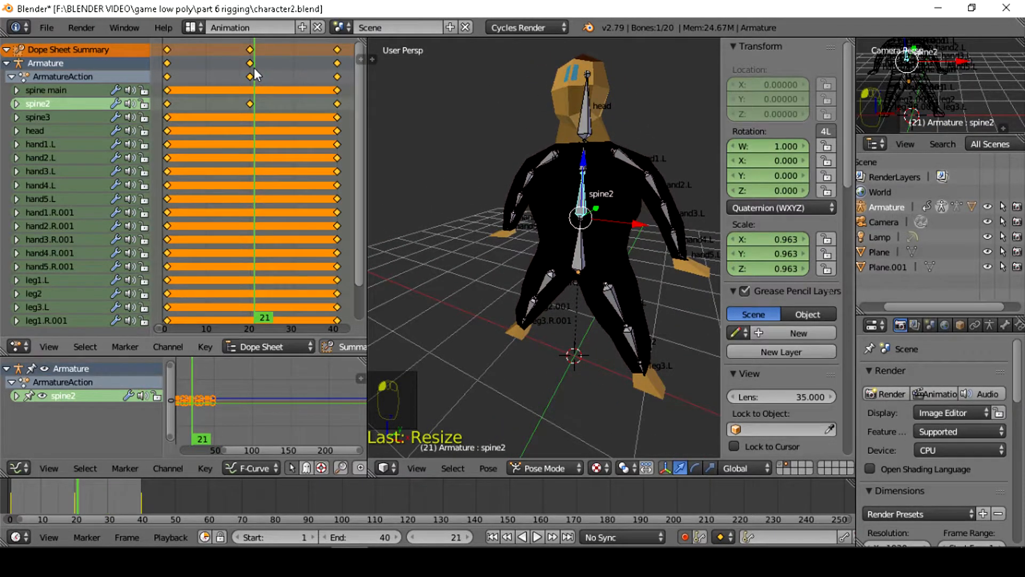
right_click(586, 130)
middle_click_drag(595, 127, 534, 160)
key("r")
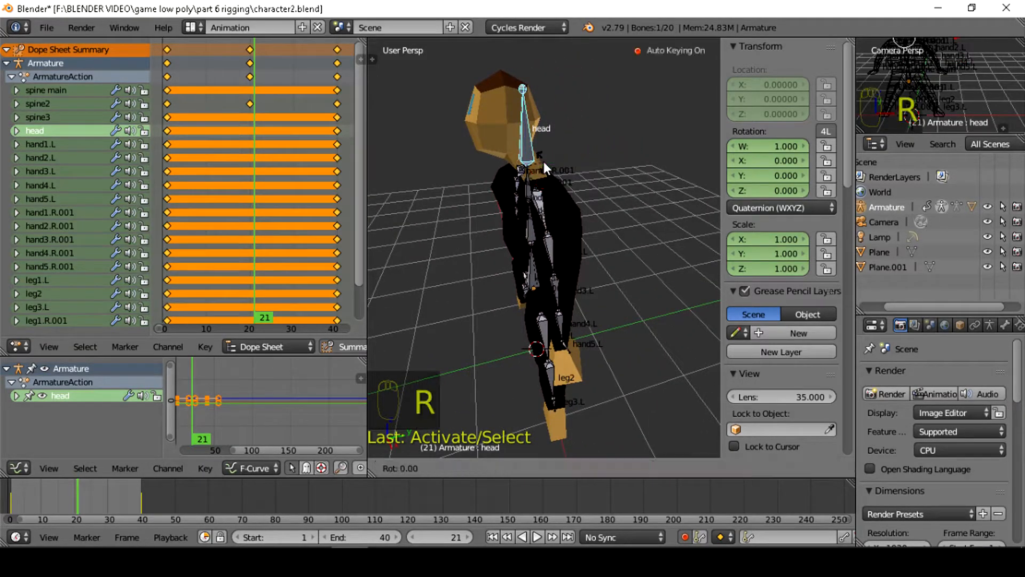
key("x")
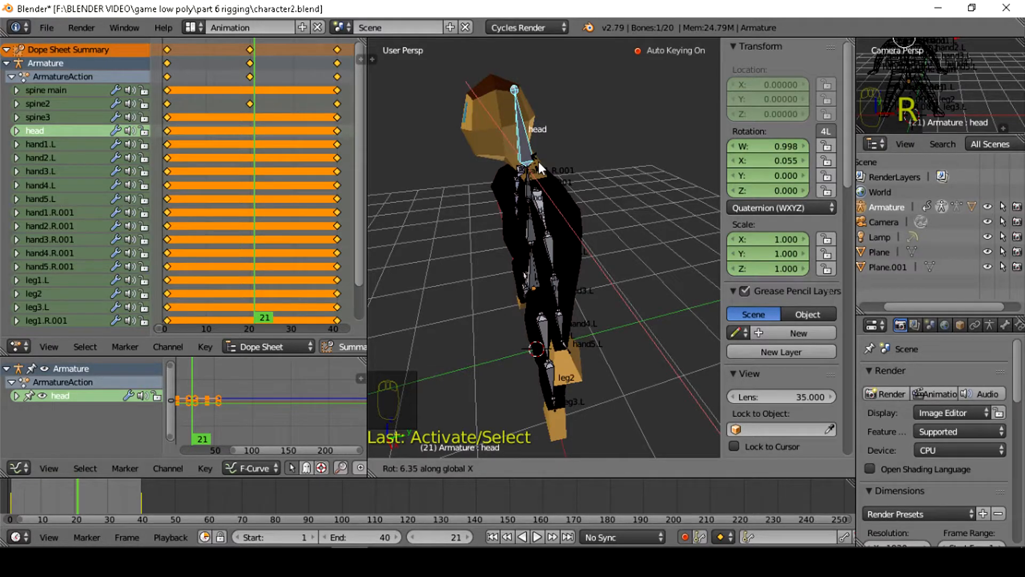
left_click(538, 161)
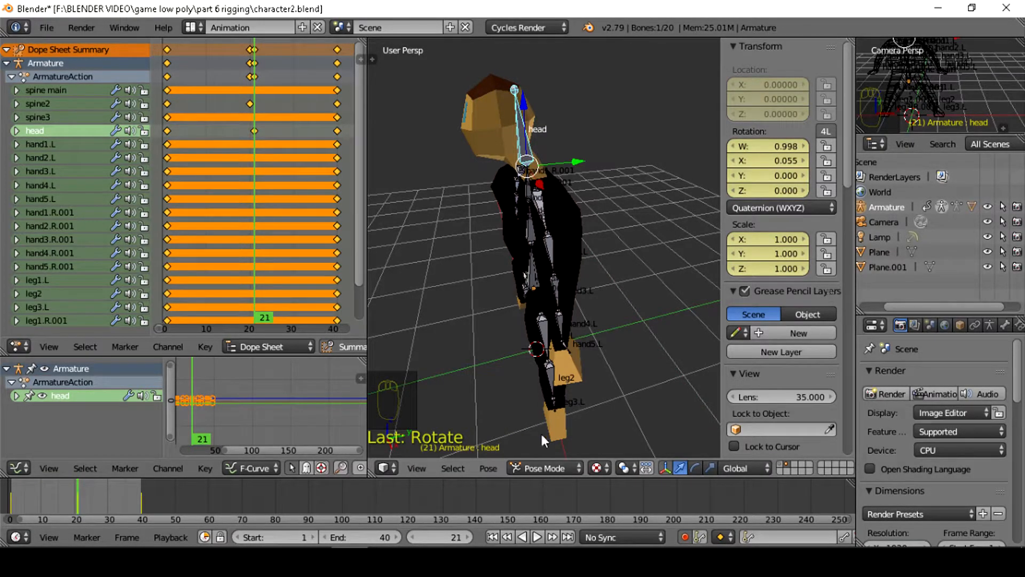
Play the animation, review the head motion from the front and side, and stop playback
left_click(538, 534)
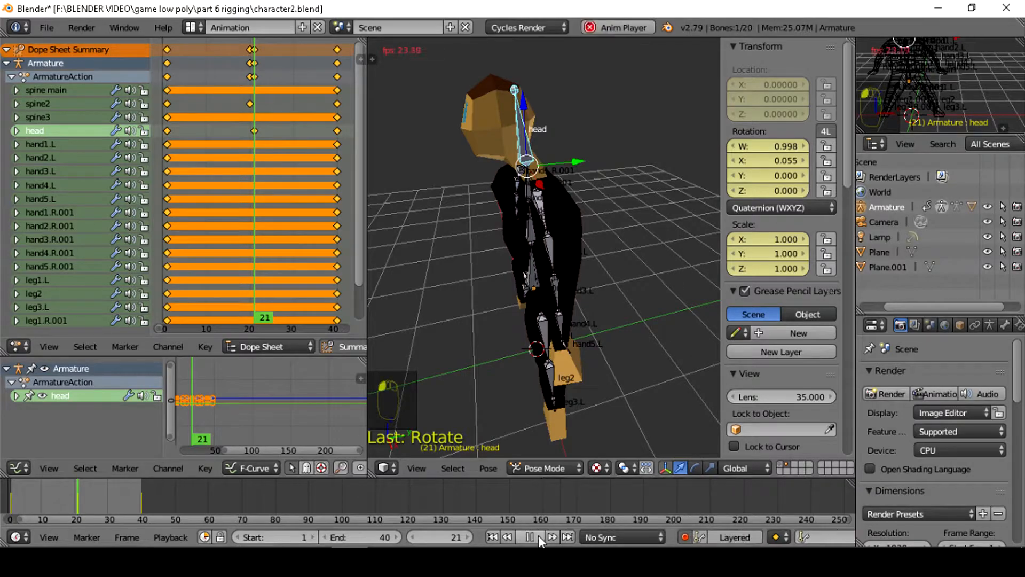
middle_click_drag(502, 280, 586, 258)
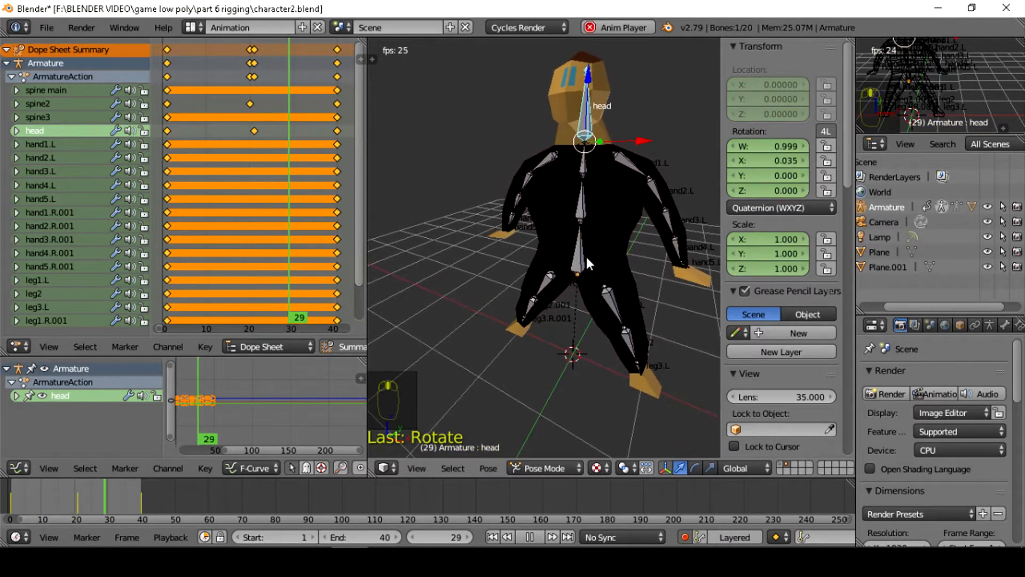
middle_click_drag(626, 185, 578, 210)
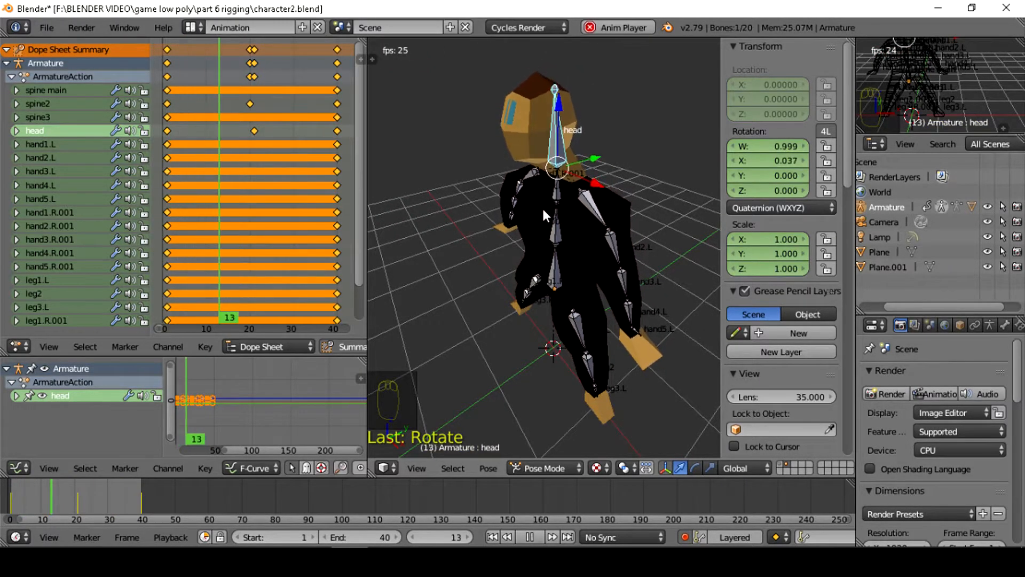
middle_click_drag(573, 400, 553, 292)
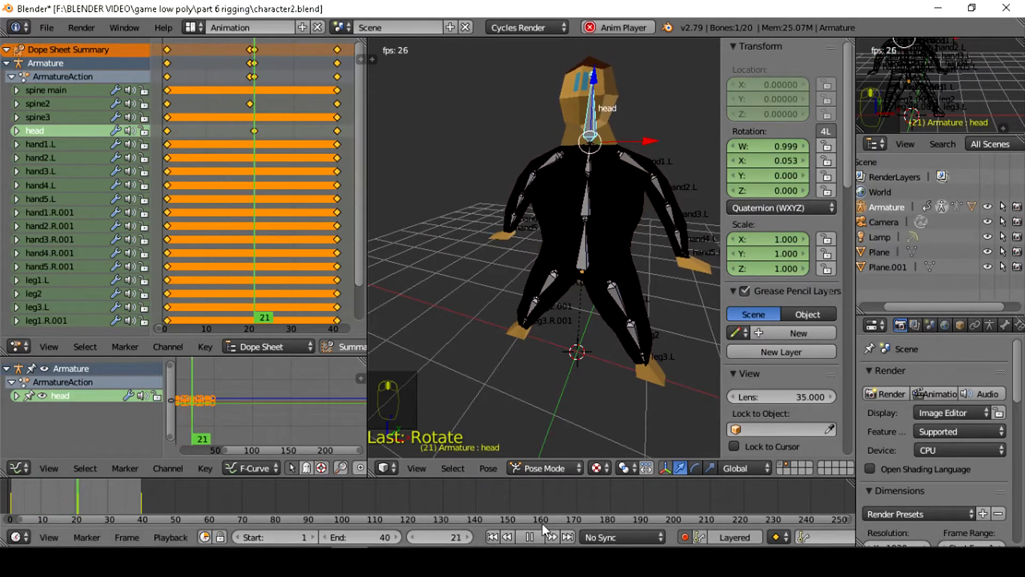
left_click(532, 537)
Try keying the hand1.L shoulder bone at frame 34 with an X location of -0.03
right_click(632, 159)
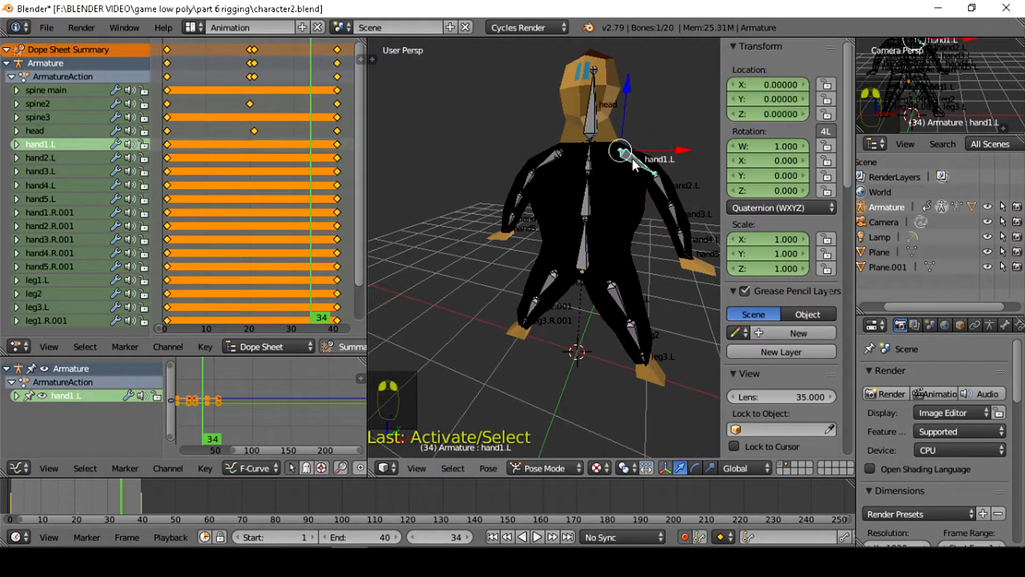
left_click(803, 83)
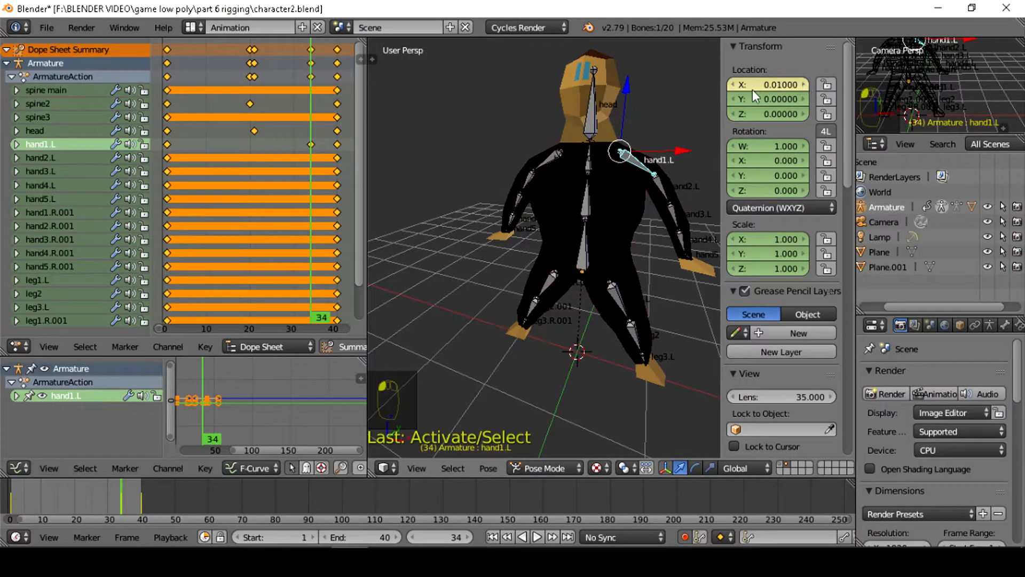
left_click(733, 84)
left_click(732, 85)
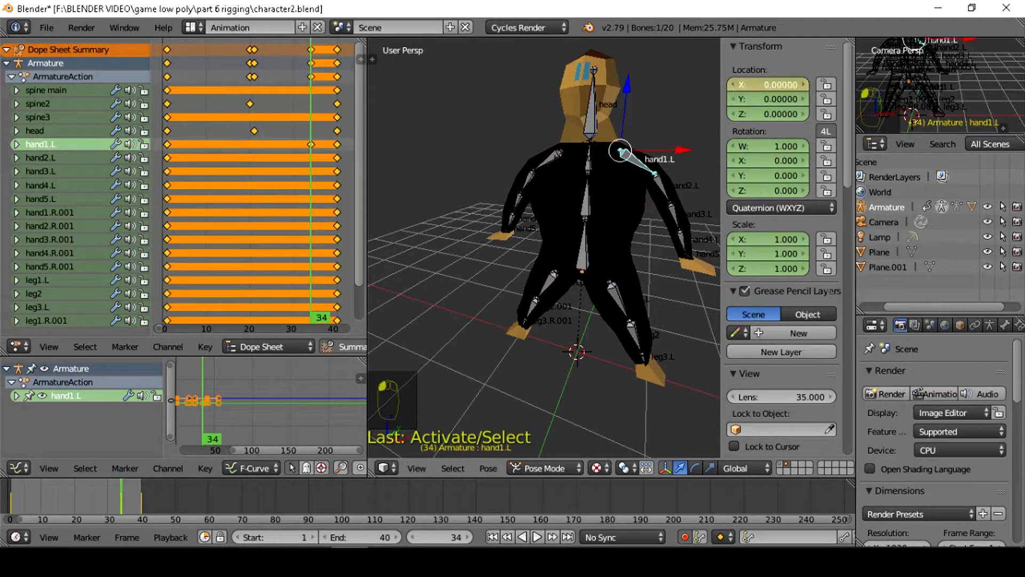
left_click(733, 85)
left_click(732, 84)
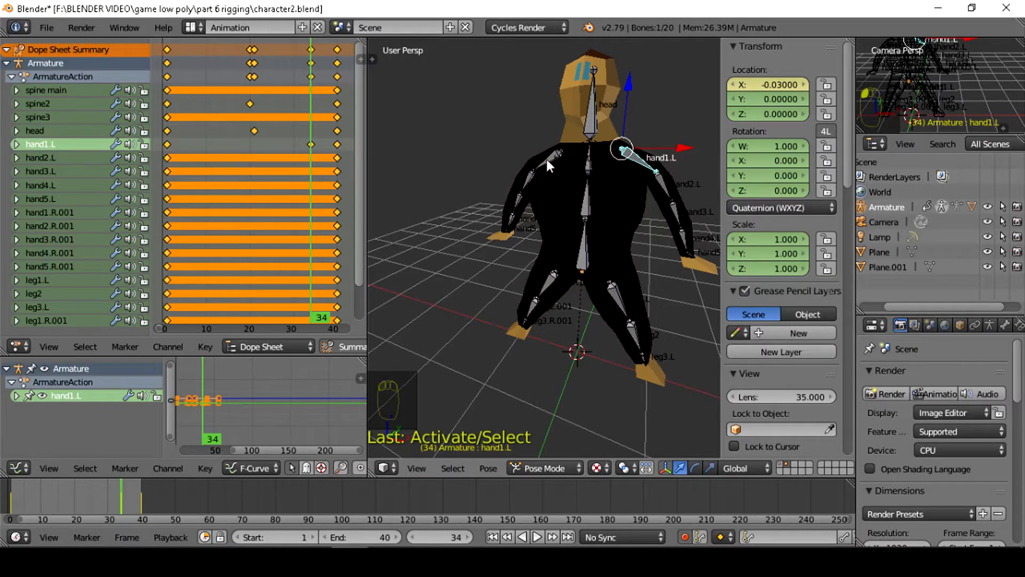
Try keying the opposite shoulder bone, hand1.R.001, at frame 34 with an X location of 0.03
right_click(546, 157)
left_click(732, 83)
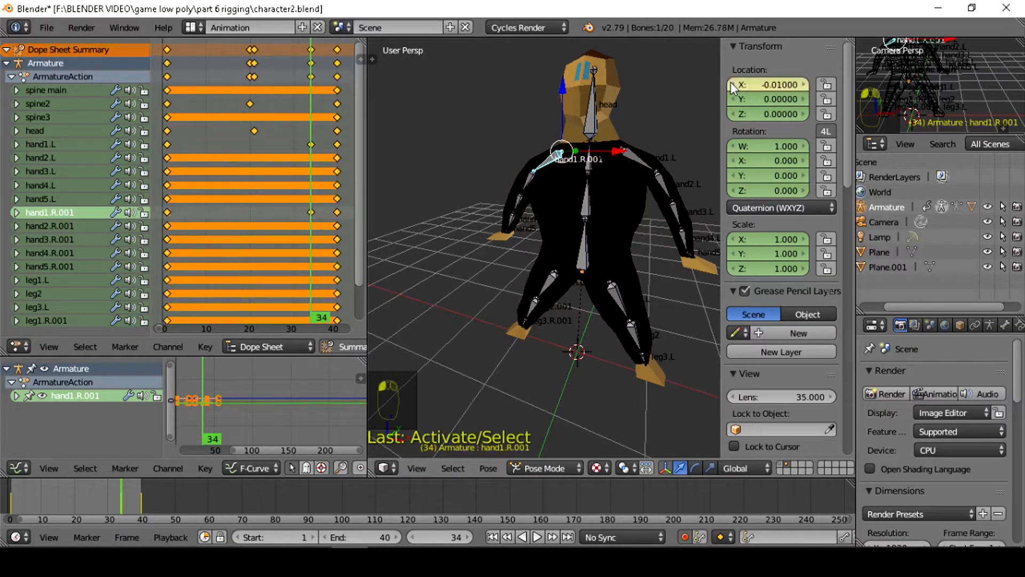
left_click(803, 84)
left_click(803, 84)
left_click(803, 84)
left_click(802, 83)
Play the animation to check the shoulder movement, and stop it
scroll(575, 204, "up", 3)
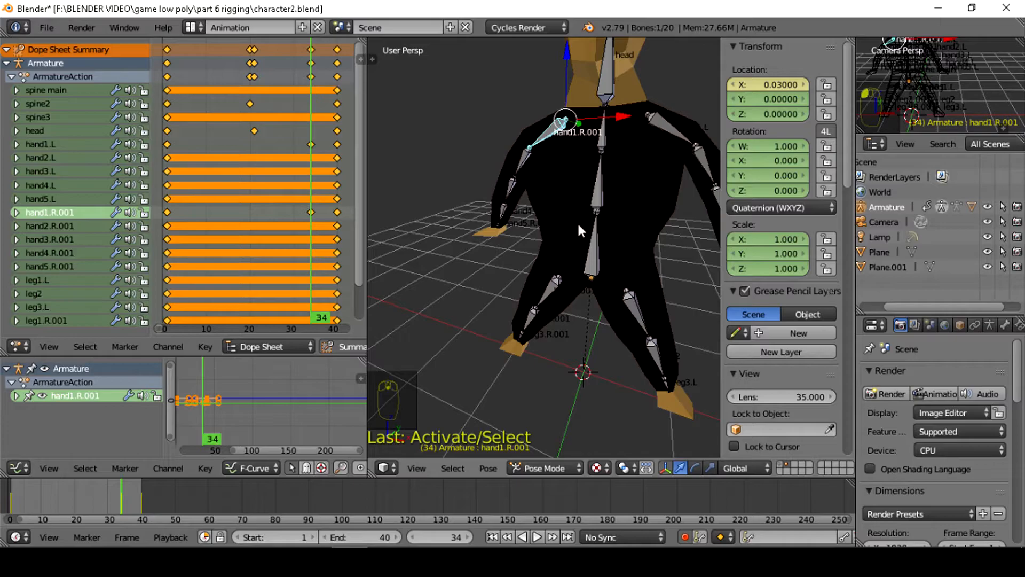
left_click(538, 537)
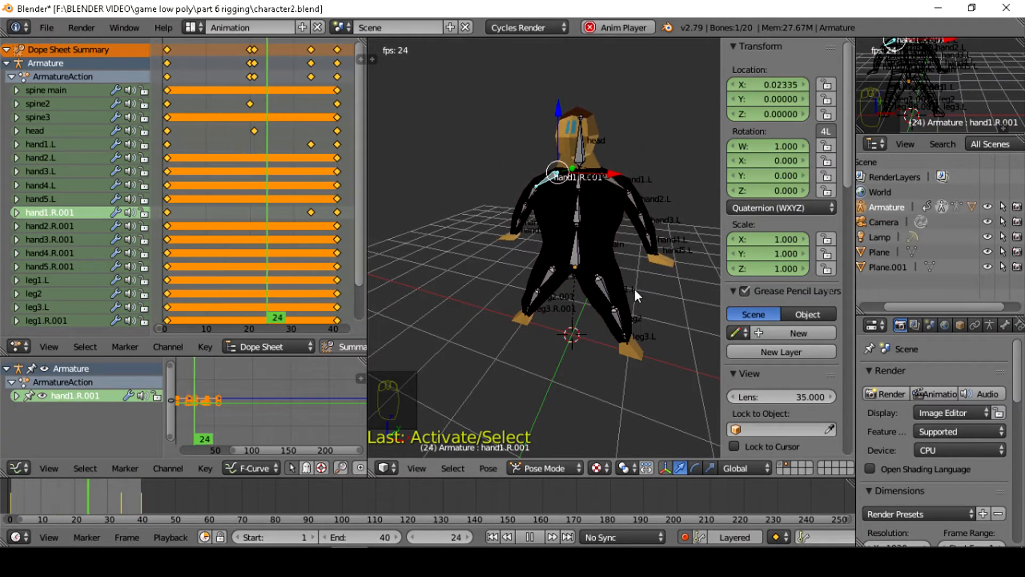
left_click(529, 536)
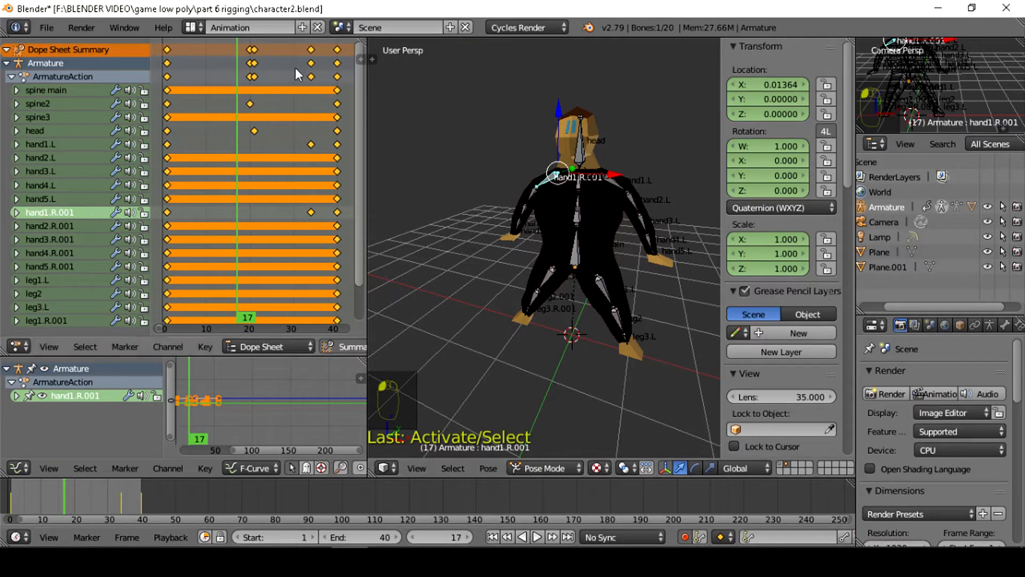
Undo the shoulder location changes at frame 34, going back to the head bone's rotation keyframe at frame 21
key("ctrl+z")
key("ctrl+z")
key("ctrl+z")
key("ctrl+z")
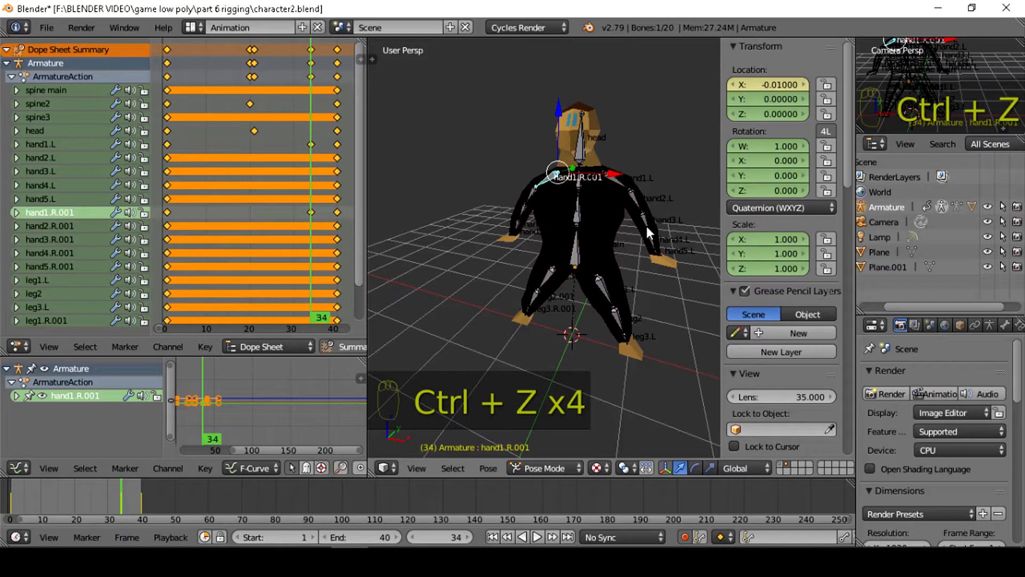
key("ctrl+z")
key("ctrl+z")
key("ctrl+z")
key("ctrl+z")
key("ctrl+z")
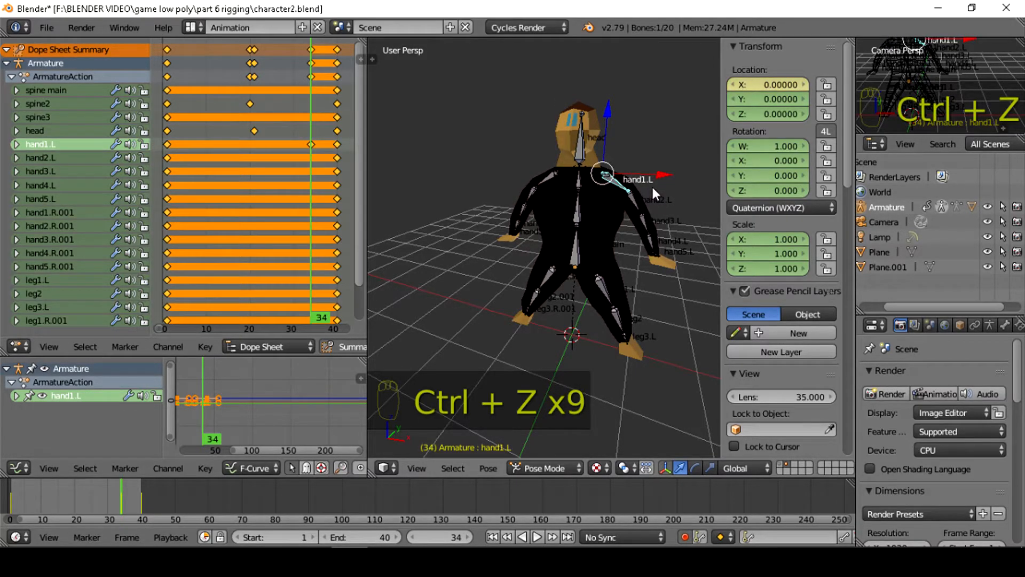
key("ctrl+z")
key("ctrl+z")
key("ctrl+z")
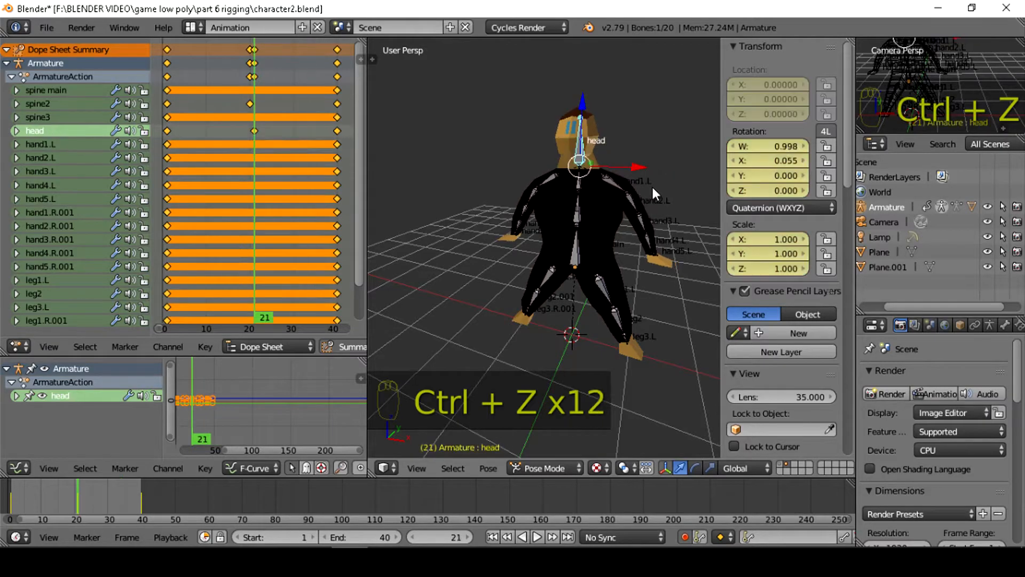
Play the animation with only the spine and head motion from an angled view, and stop it
middle_click_drag(540, 156, 526, 184)
left_click(537, 536)
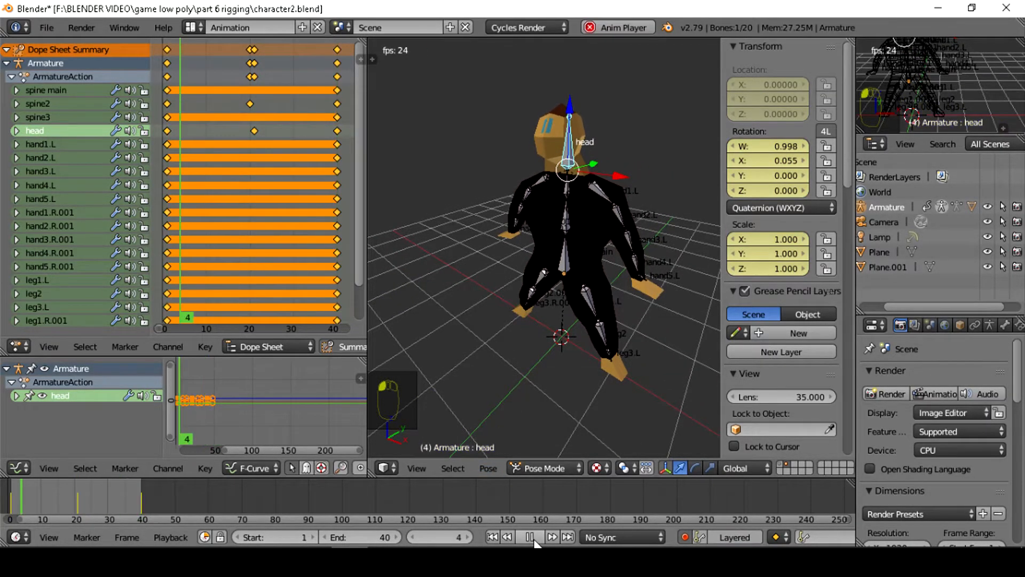
left_click(534, 539)
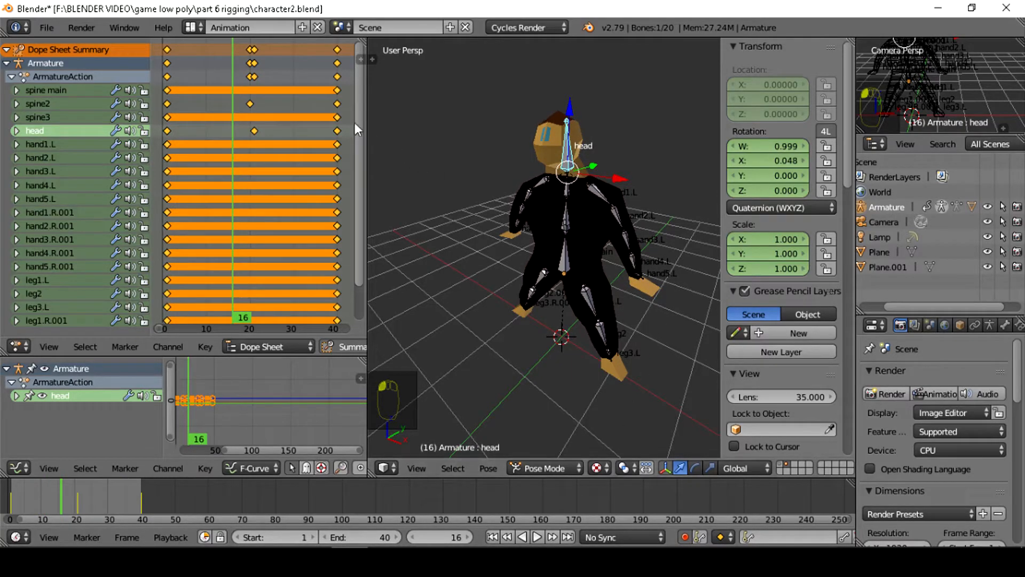
At frame 21, key the hand1.L shoulder bone with a slightly negative X location
left_click(264, 55)
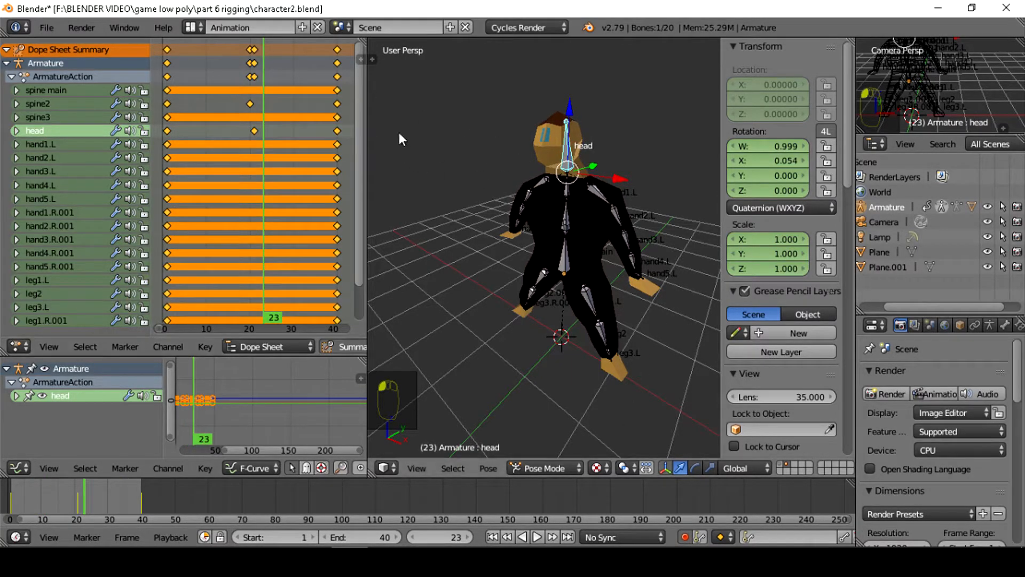
left_click(256, 59)
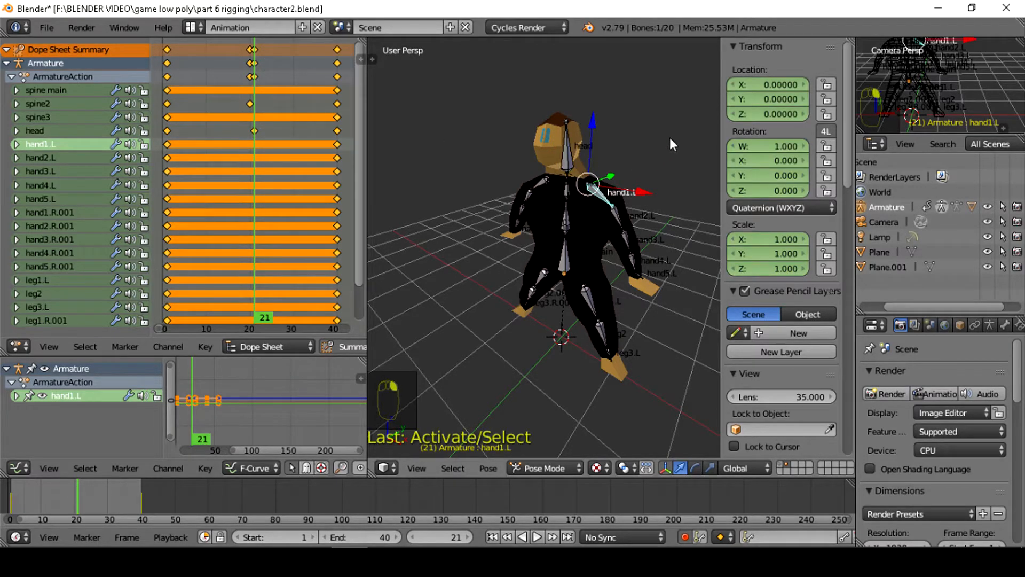
scroll(672, 150, "up", 2)
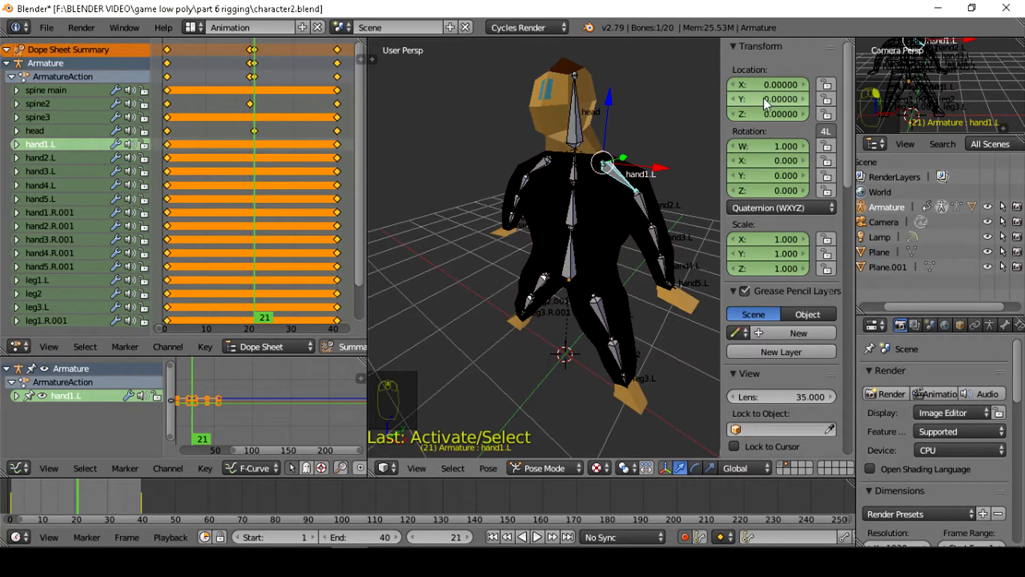
left_click(729, 85)
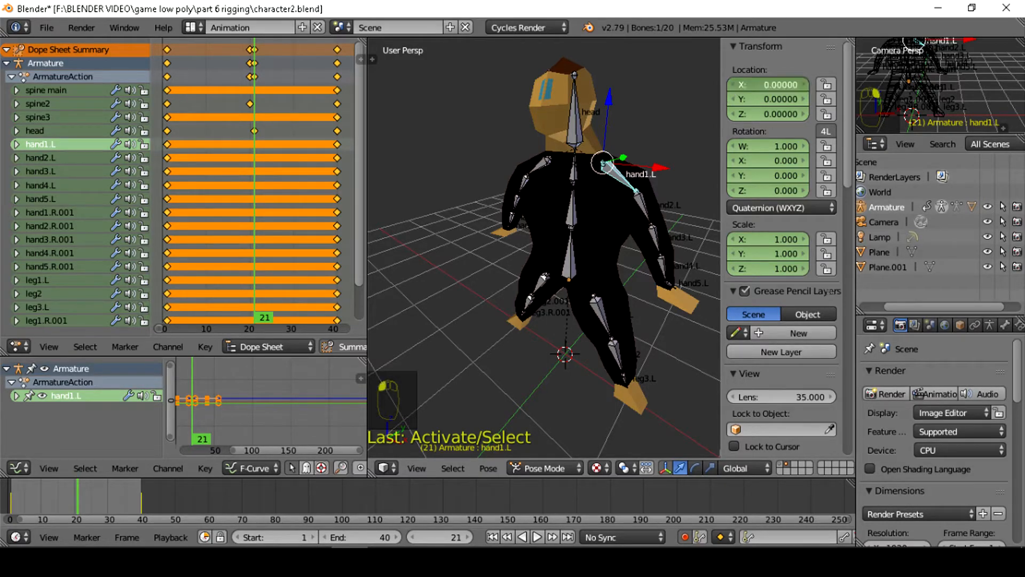
left_click(729, 85)
At frame 21, set the X location of the hand1.R.001 shoulder bone to 0.02
middle_click_drag(609, 182, 605, 170)
right_click(562, 156)
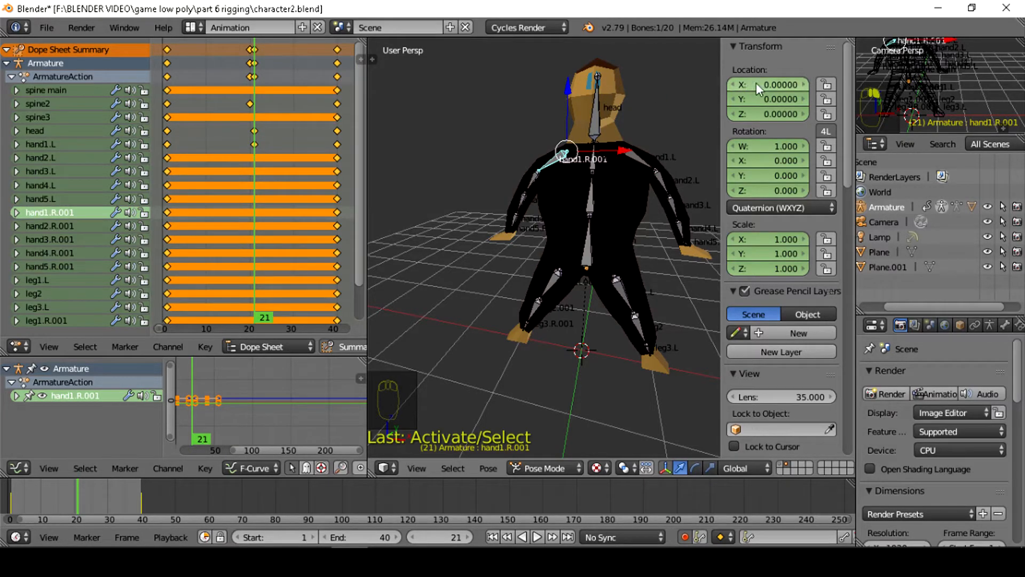
left_click(804, 86)
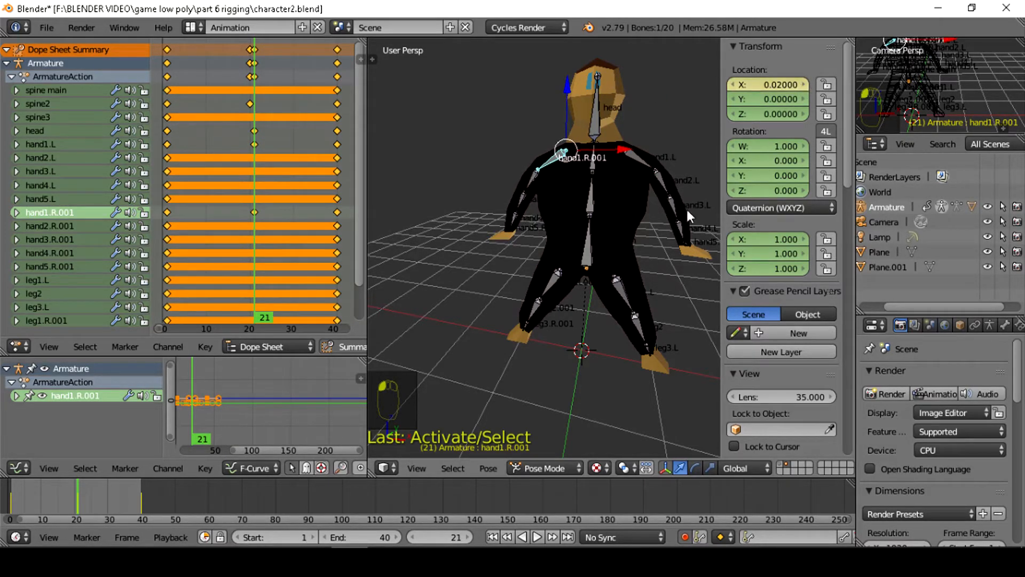
Play the animation, switch to Object Mode, deselect everything, and review the looping body motion from several angles
left_click(536, 537)
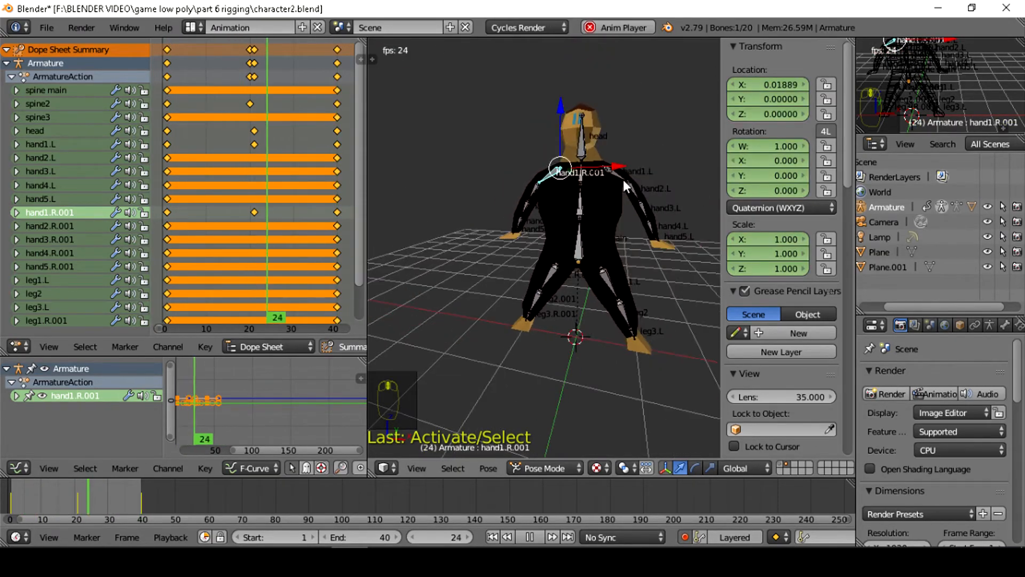
left_click(550, 470)
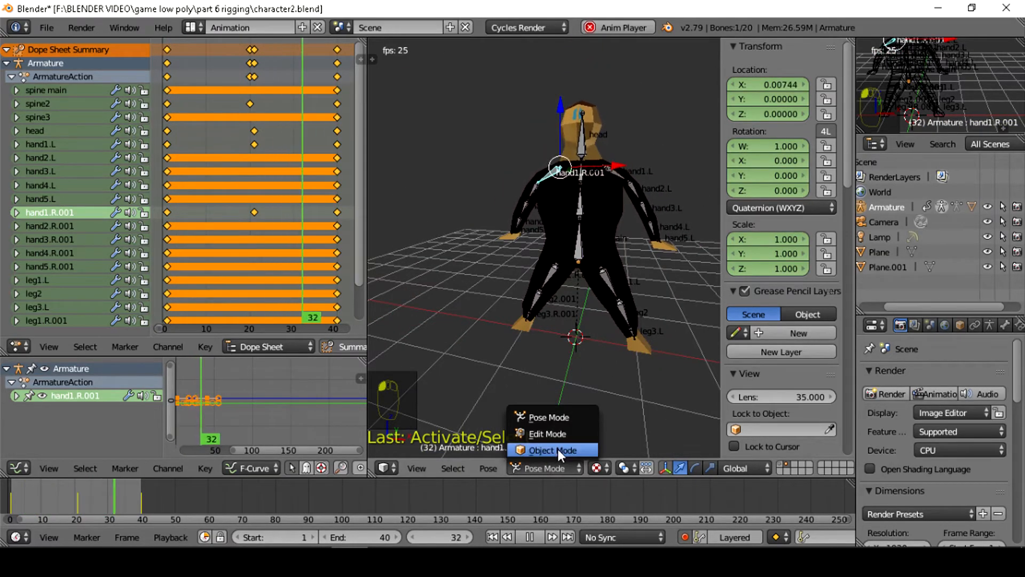
left_click(559, 449)
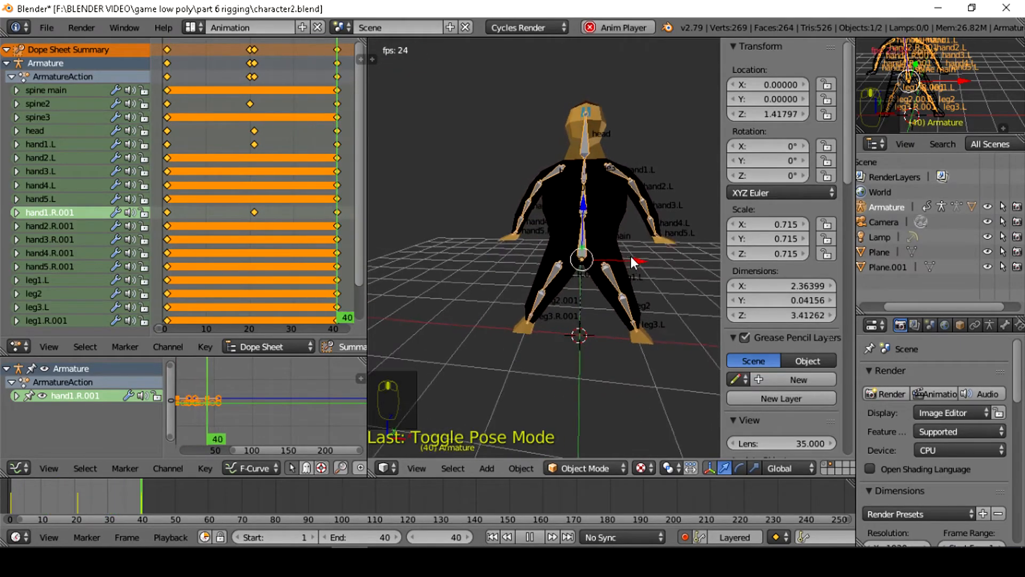
key("a")
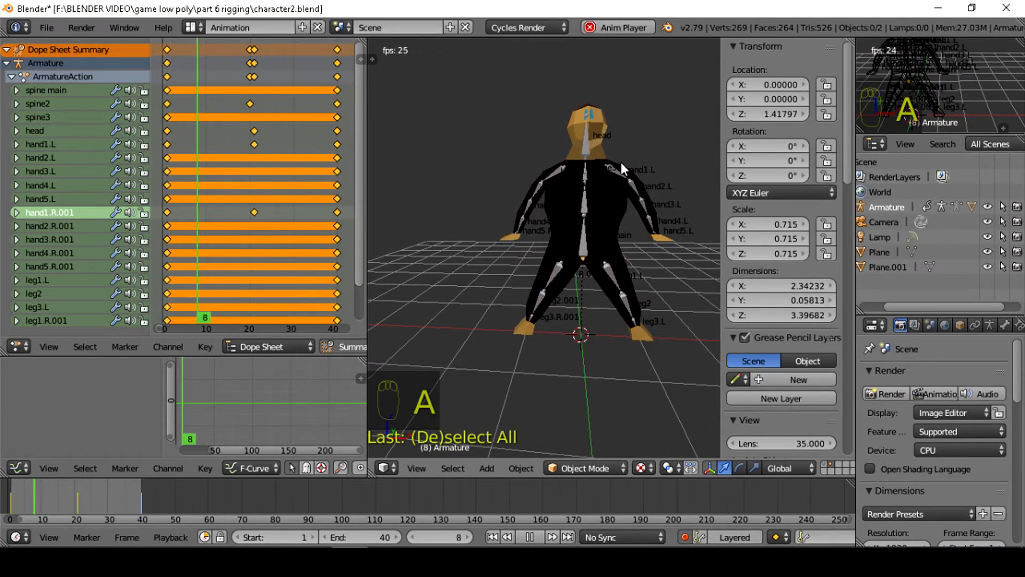
scroll(630, 171, "up", 3)
mouse_move(656, 216)
middle_mouse_down()
mouse_move(584, 229)
mouse_move(550, 222)
mouse_move(603, 238)
mouse_move(622, 231)
mouse_move(535, 217)
mouse_move(604, 240)
mouse_move(653, 235)
middle_mouse_up()
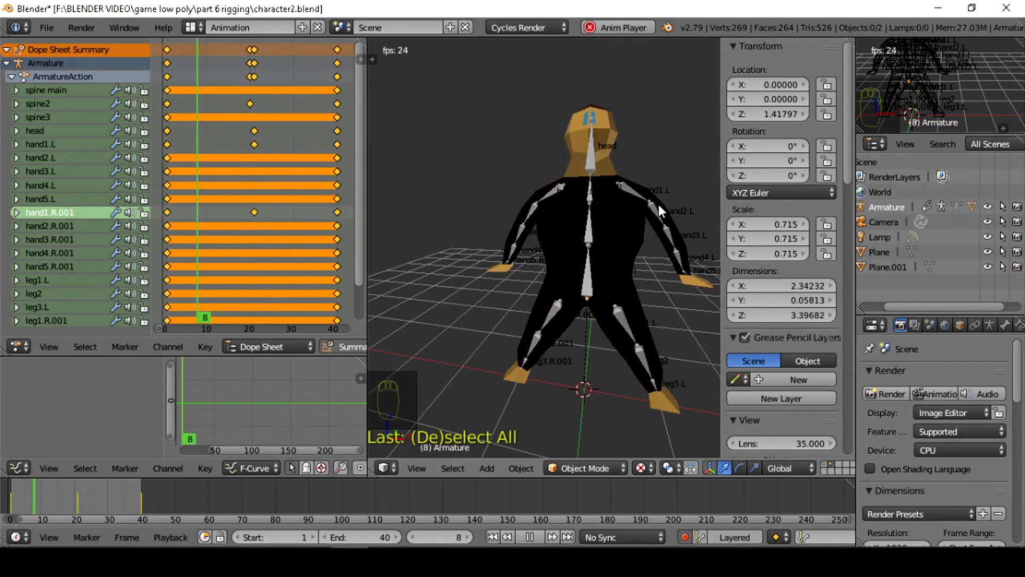
middle_click_drag(645, 197, 662, 234)
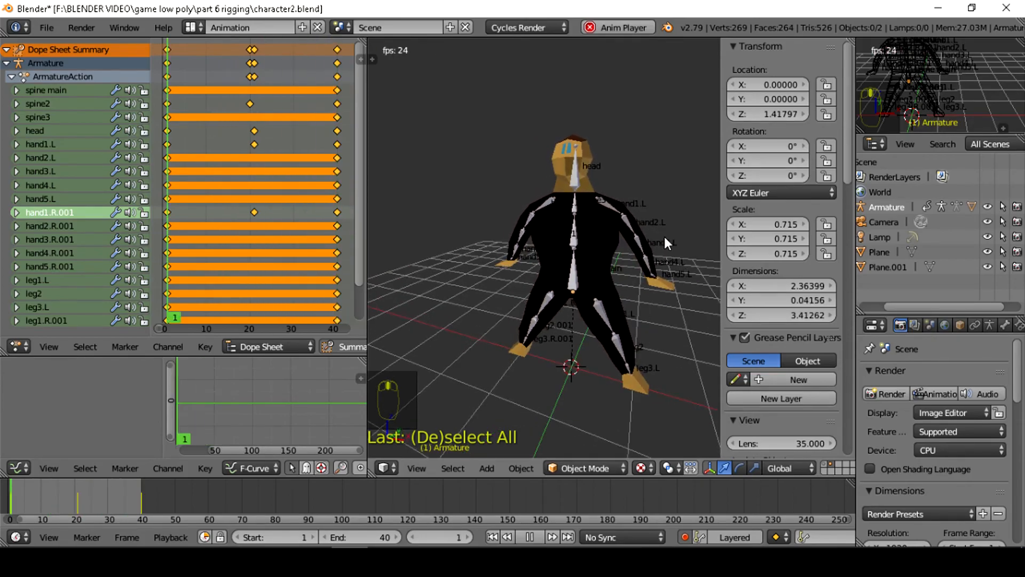